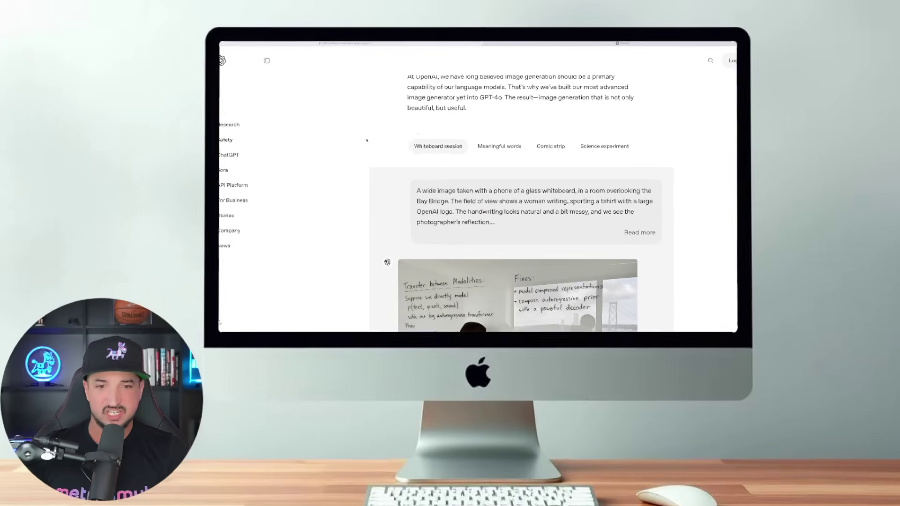
scroll(366, 139, down, 3)
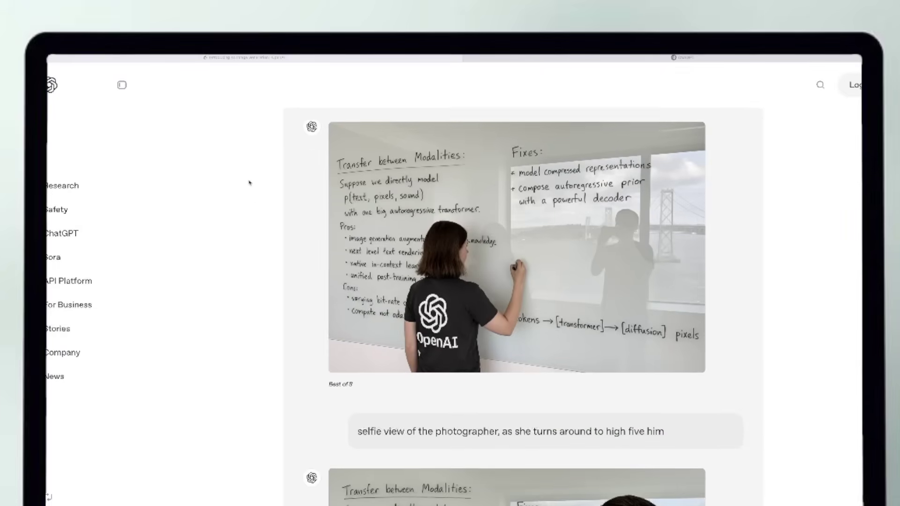
scroll(250, 183, down, 2)
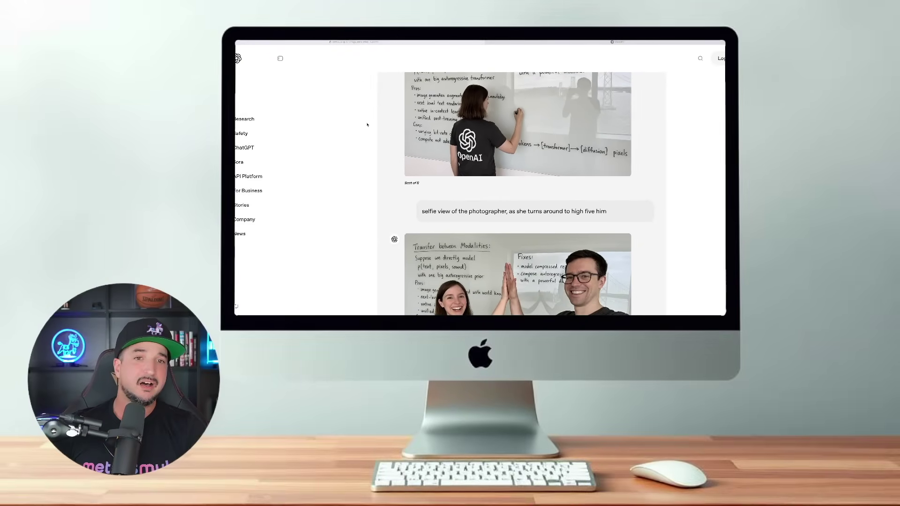
scroll(367, 124, down, 5)
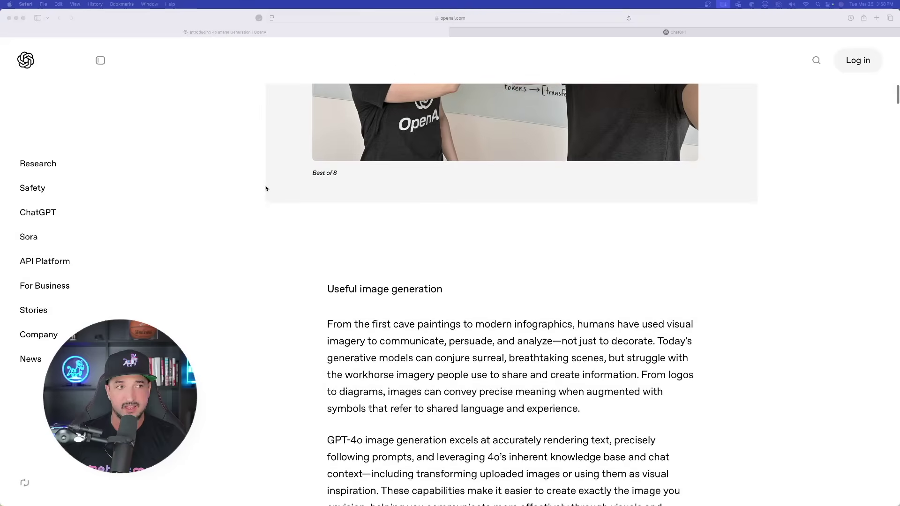
scroll(281, 182, up, 10)
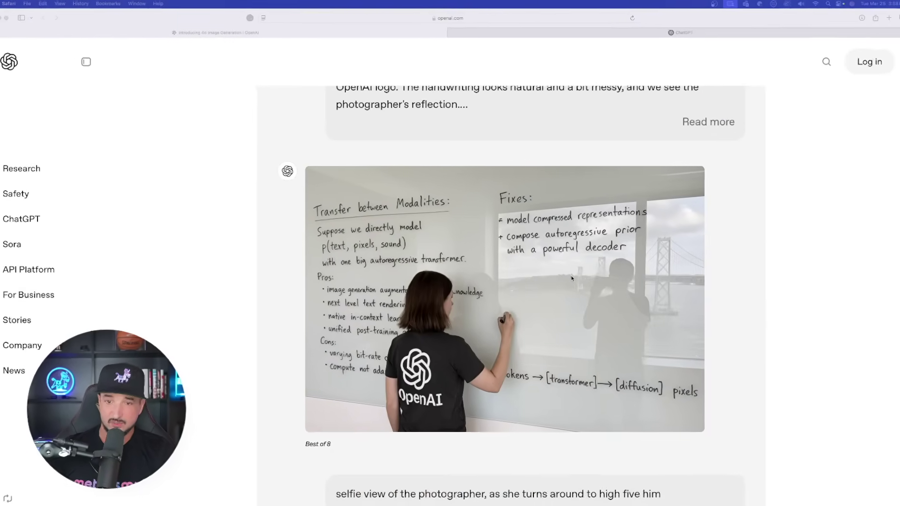
scroll(571, 278, down, 10)
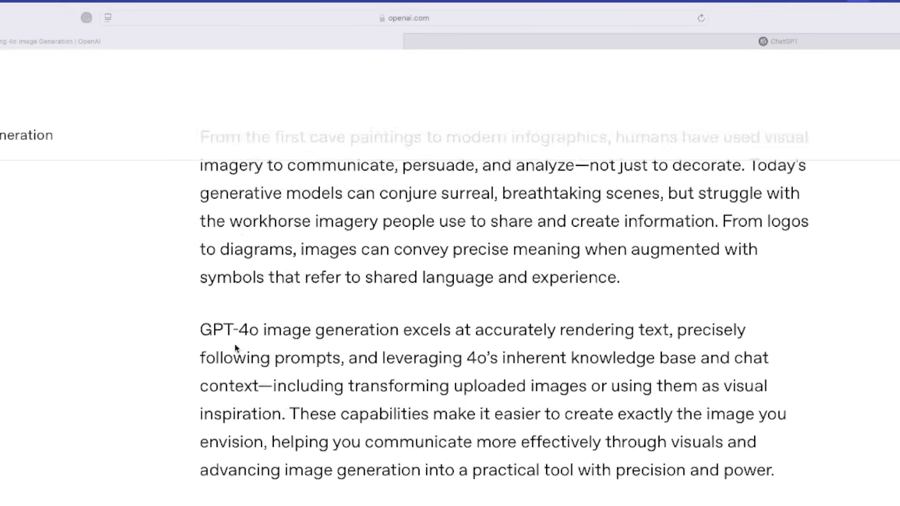
scroll(235, 346, down, 15)
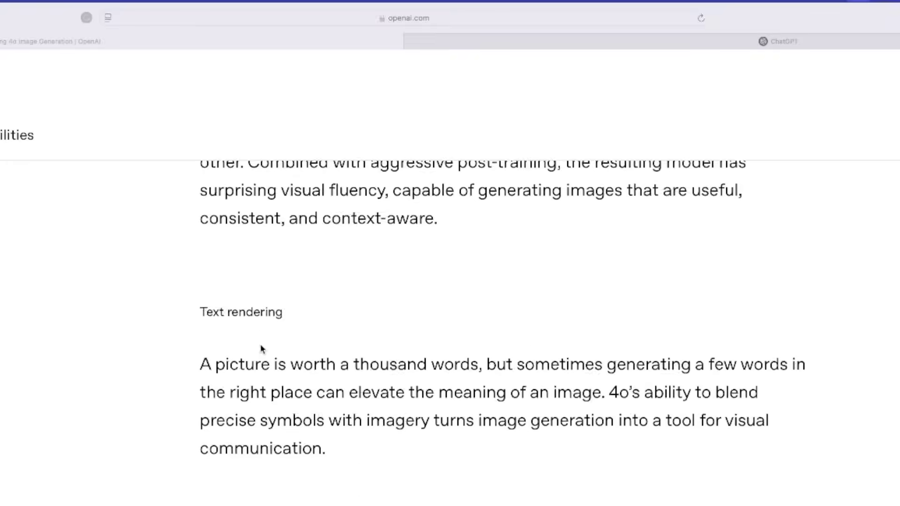
scroll(261, 349, down, 8)
scroll(228, 366, down, 2)
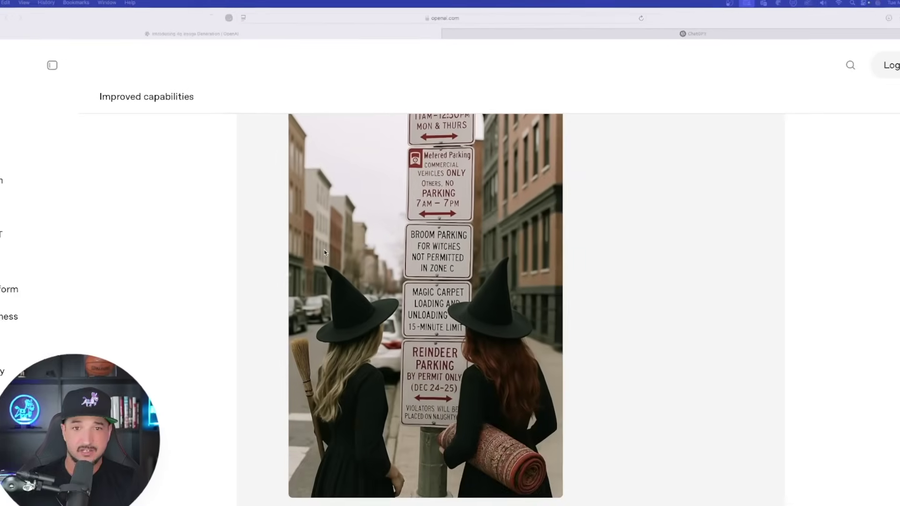
scroll(324, 252, up, 20)
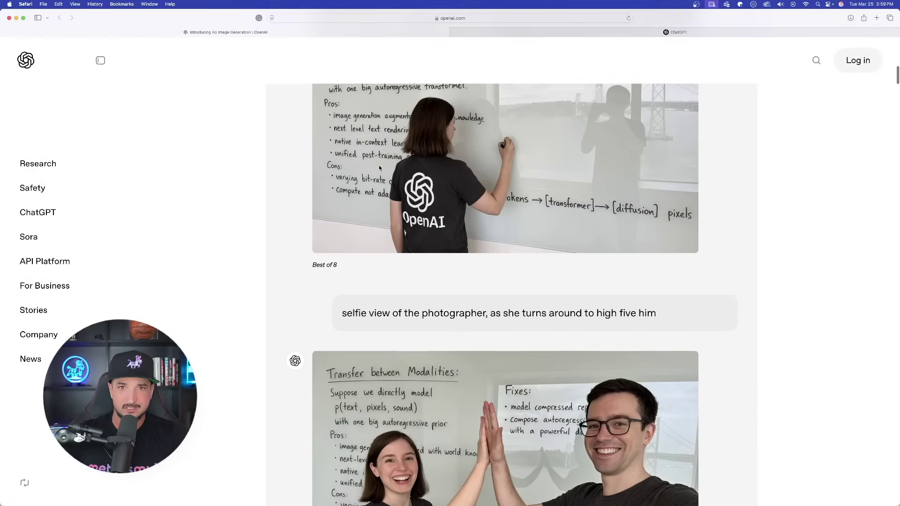
scroll(380, 168, up, 4)
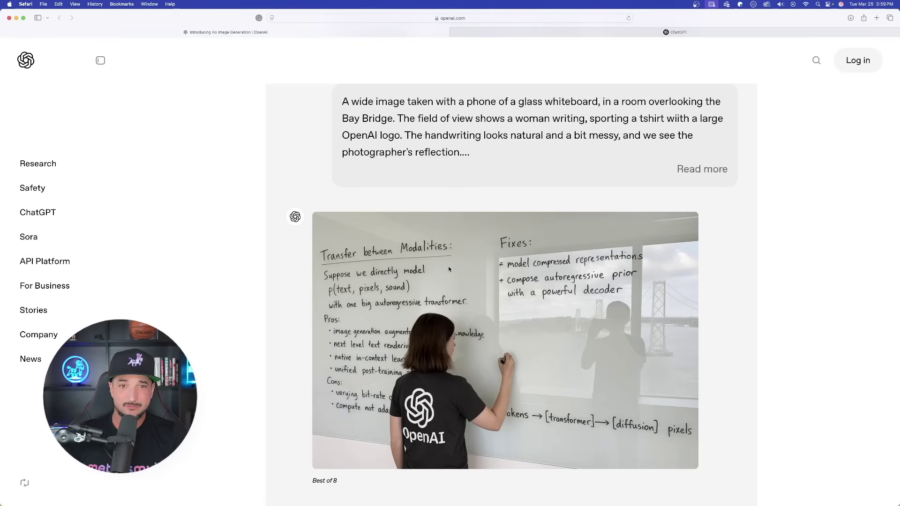
scroll(470, 207, up, 4)
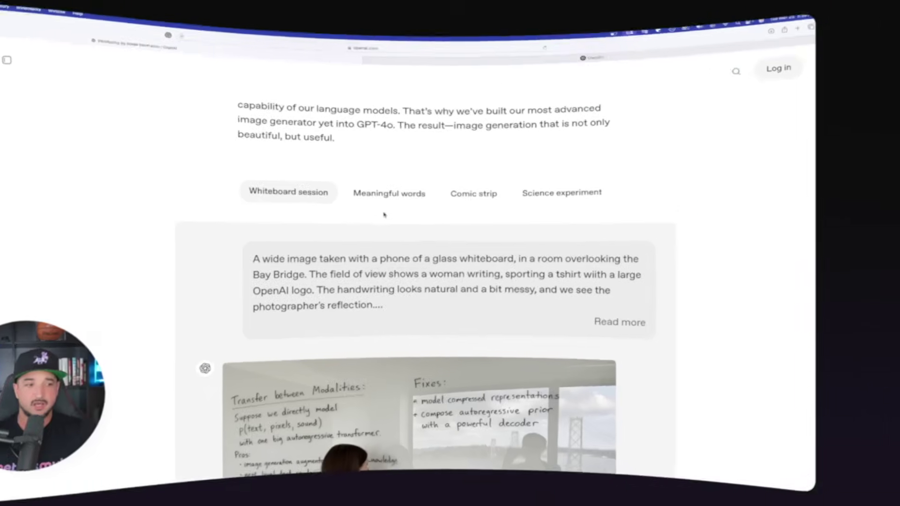
scroll(534, 141, up, 8)
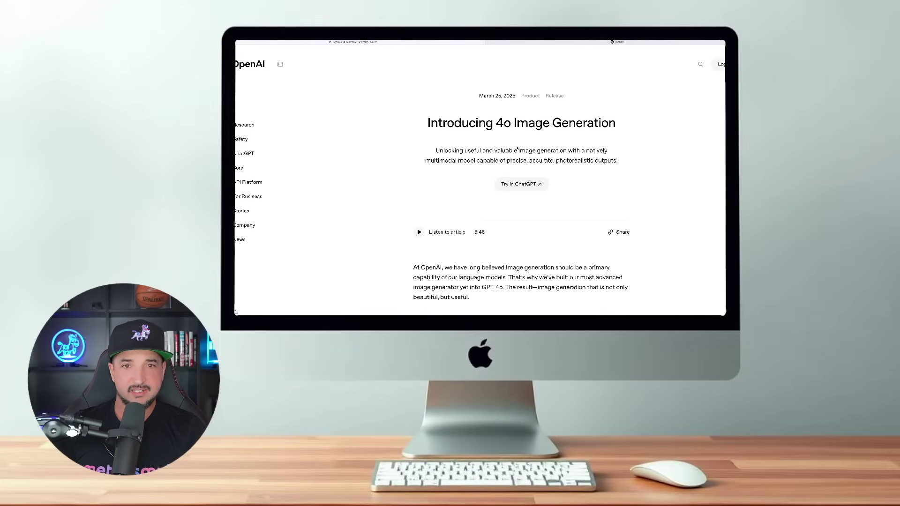
scroll(511, 161, down, 8)
scroll(511, 161, up, 2)
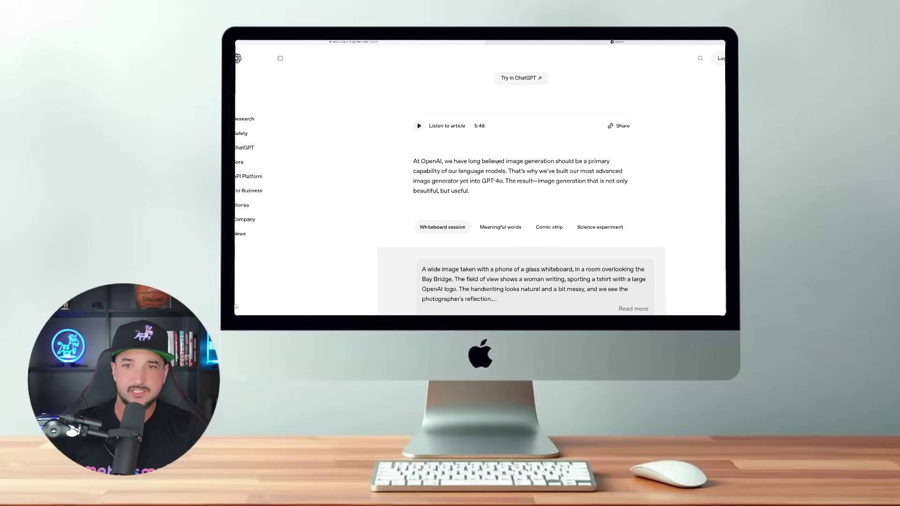
scroll(488, 184, down, 3)
Copy the expanded whiteboard-session prompt from the article and send it in ChatGPT
click(633, 255)
drag(422, 233, 449, 150)
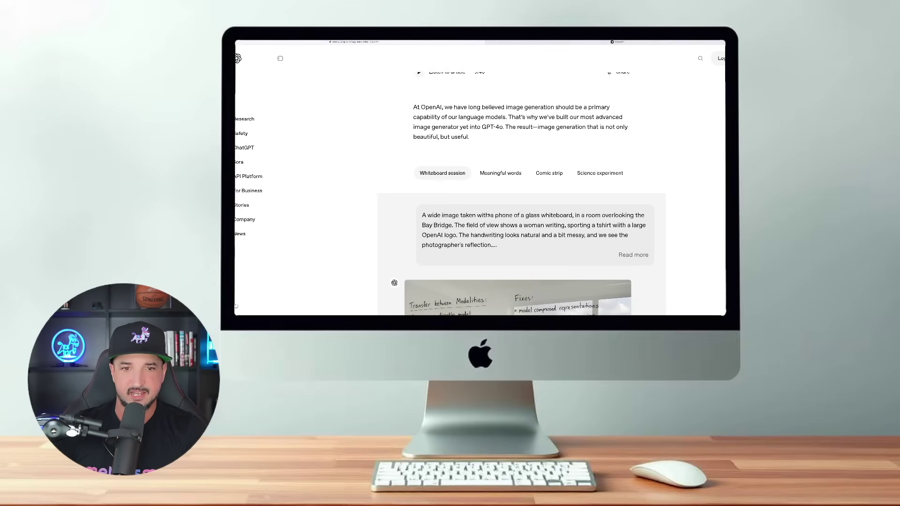
scroll(405, 228, down, 9)
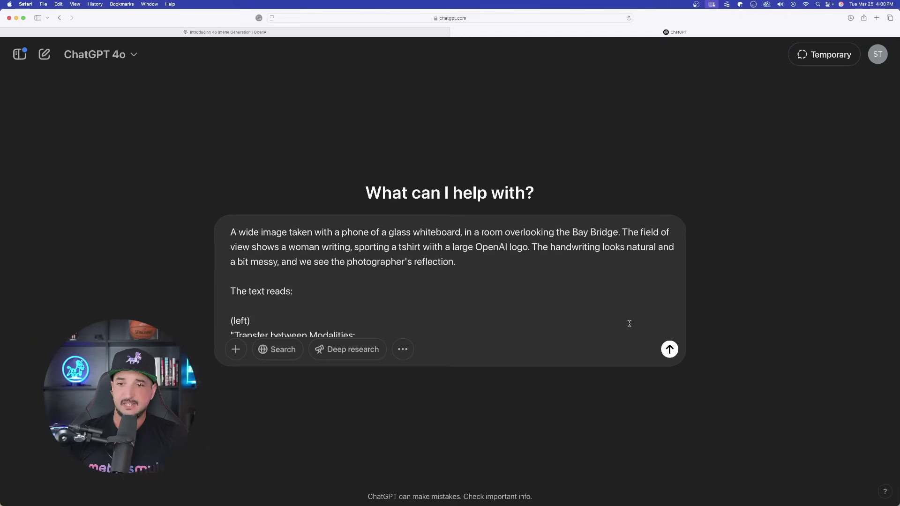
click(670, 349)
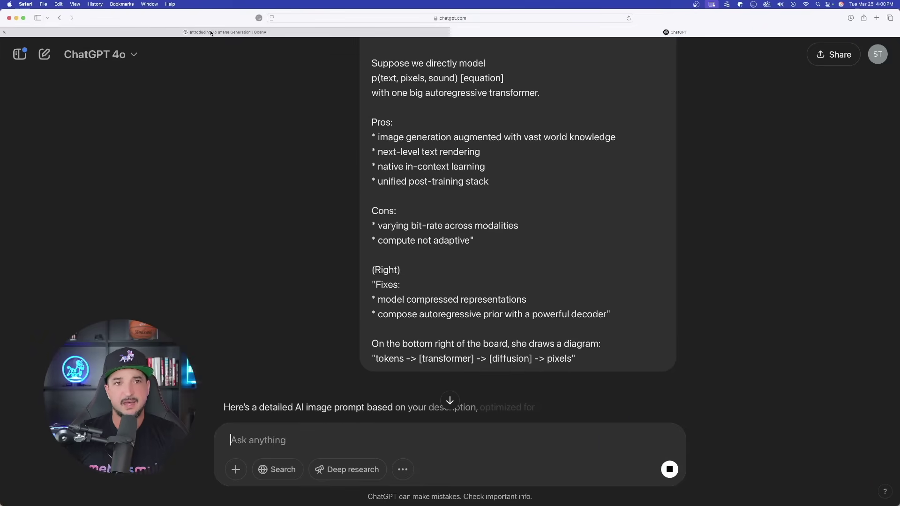
Go back to the OpenAI 4o image generation article
click(210, 32)
scroll(267, 182, down, 2)
scroll(270, 182, up, 5)
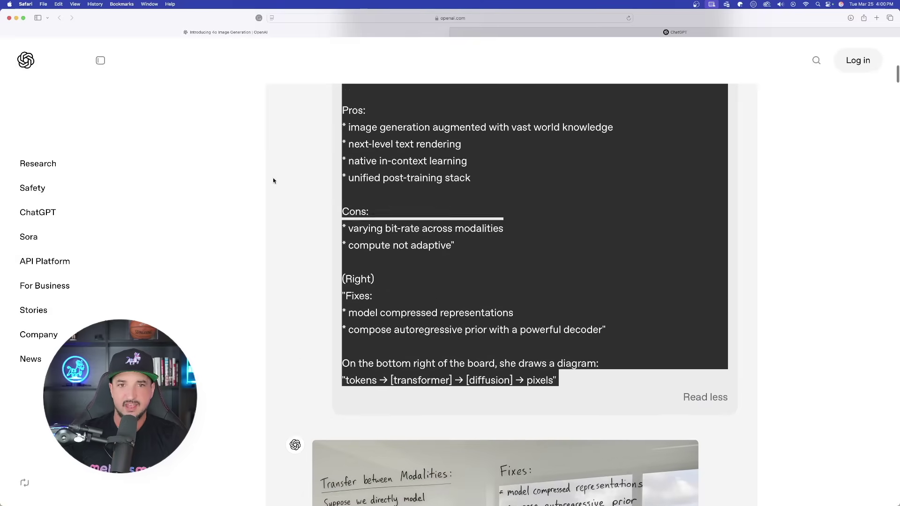
Bring up the article's Comic strip example after glancing at Meaningful words
scroll(277, 185, up, 10)
click(433, 200)
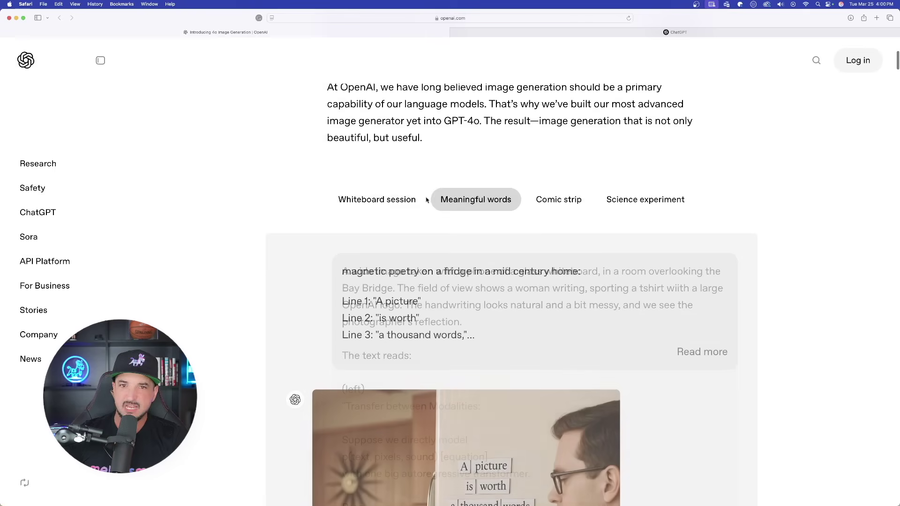
scroll(249, 176, down, 5)
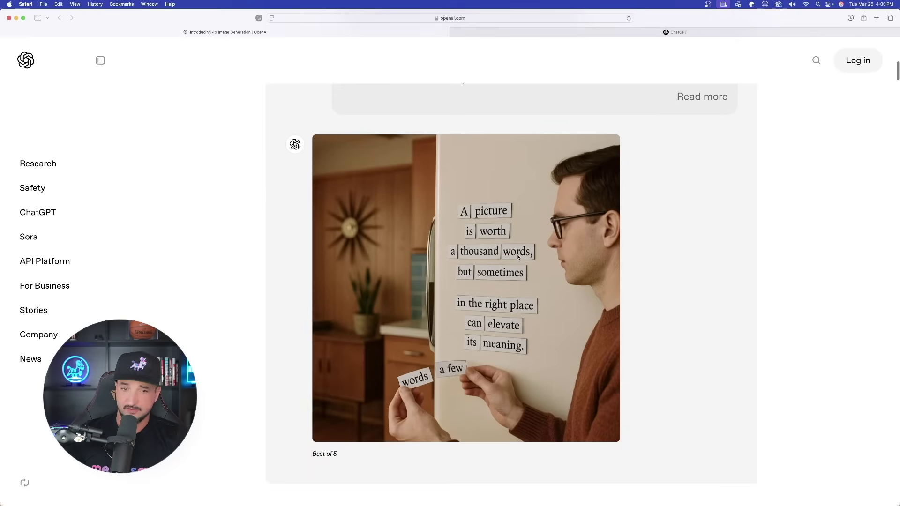
scroll(474, 188, up, 5)
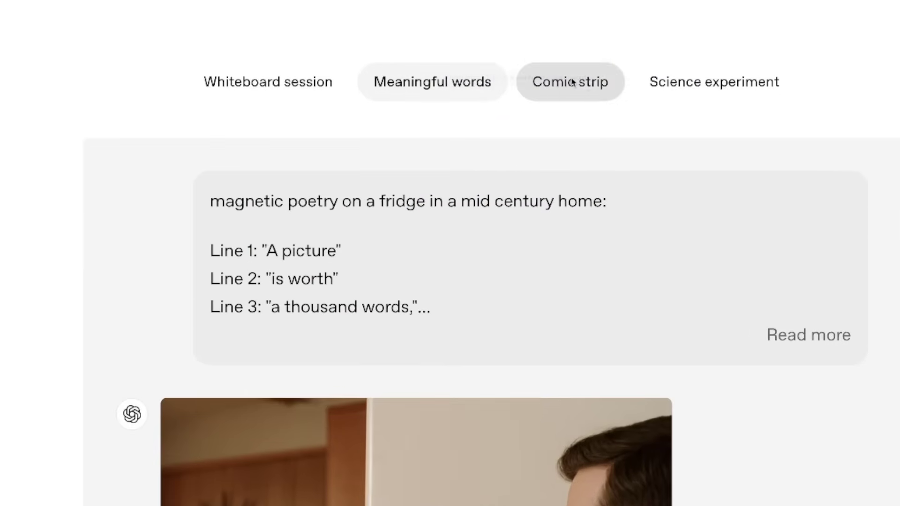
click(572, 83)
Select and copy the full snail-showroom comic prompt, then move to an empty ChatGPT chat
scroll(186, 40, down, 10)
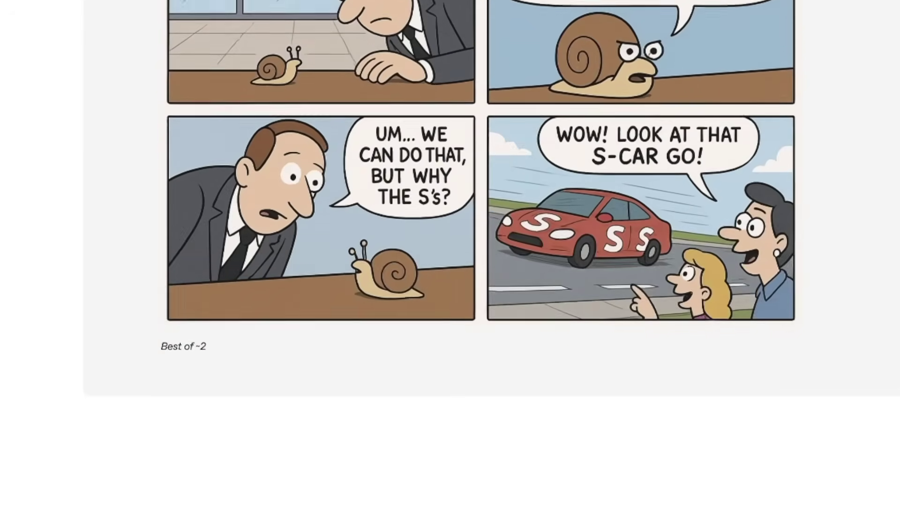
scroll(102, 1, down, 2)
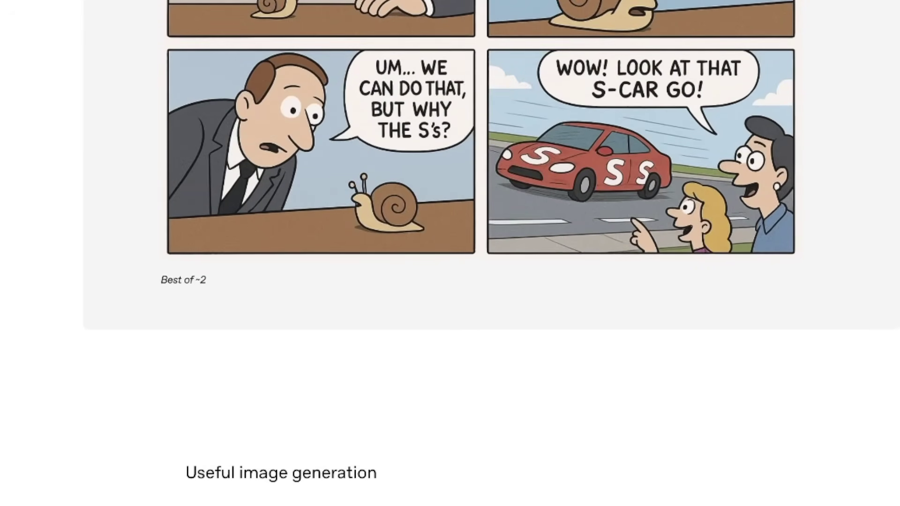
scroll(450, 141, up, 3)
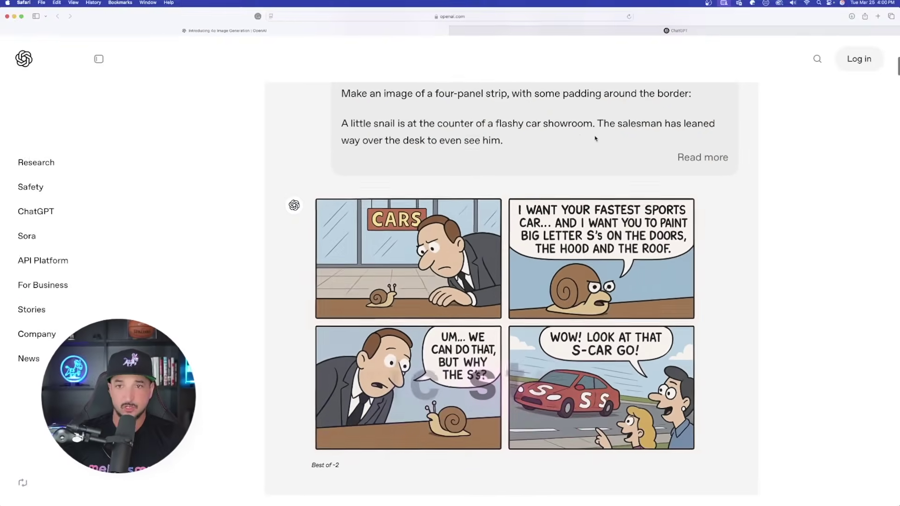
click(702, 157)
scroll(471, 149, up, 2)
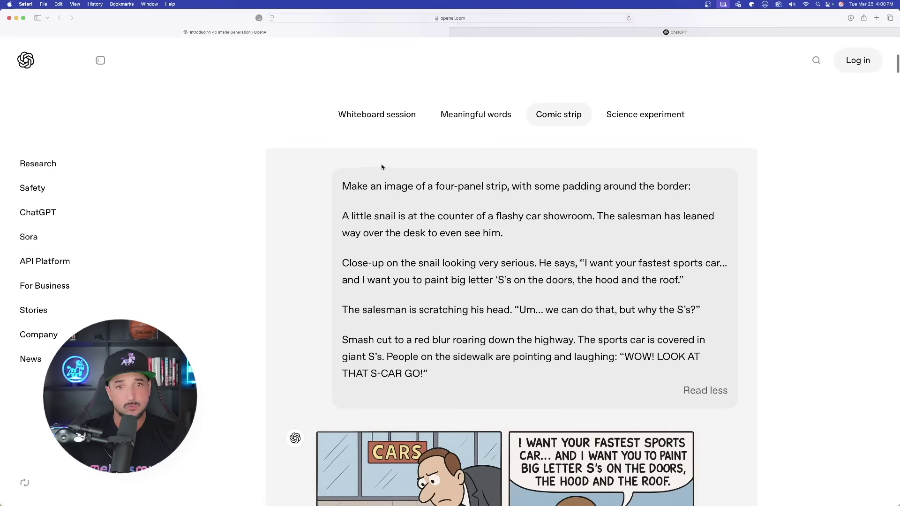
drag(339, 184, 464, 370)
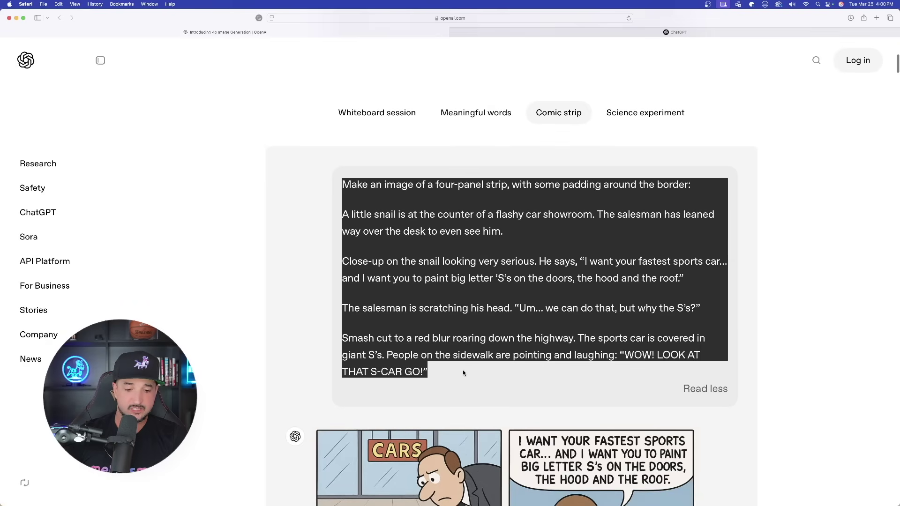
click(675, 32)
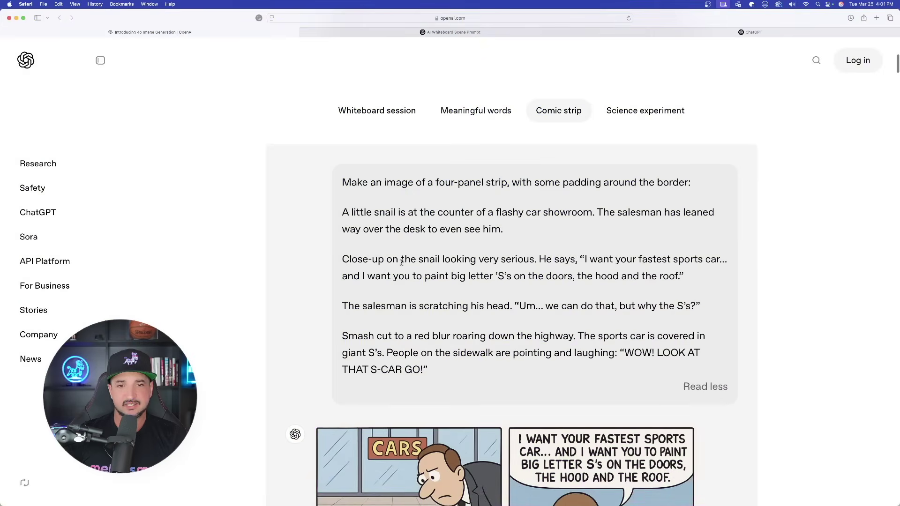
drag(342, 183, 472, 371)
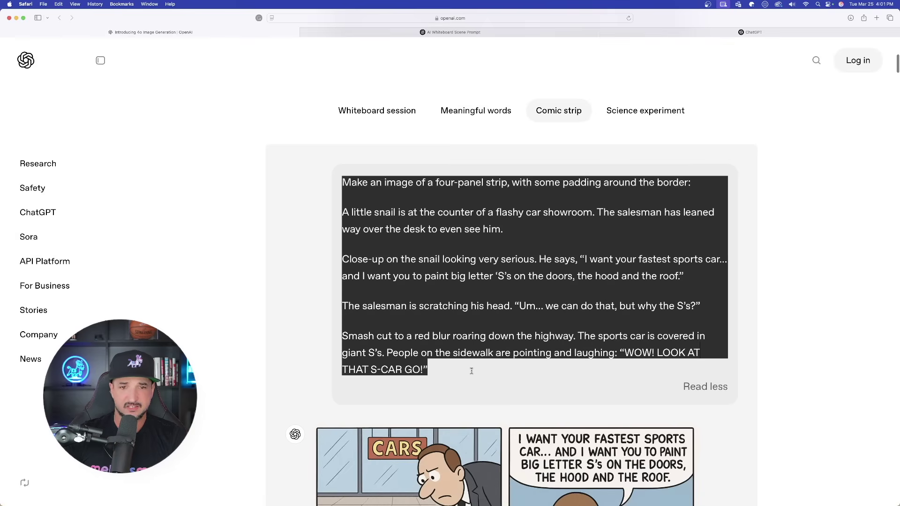
key(super+3)
Send the snail comic prompt, then draft 'Generate an image:' plus the whiteboard prompt in the whiteboard chat
key(super+v)
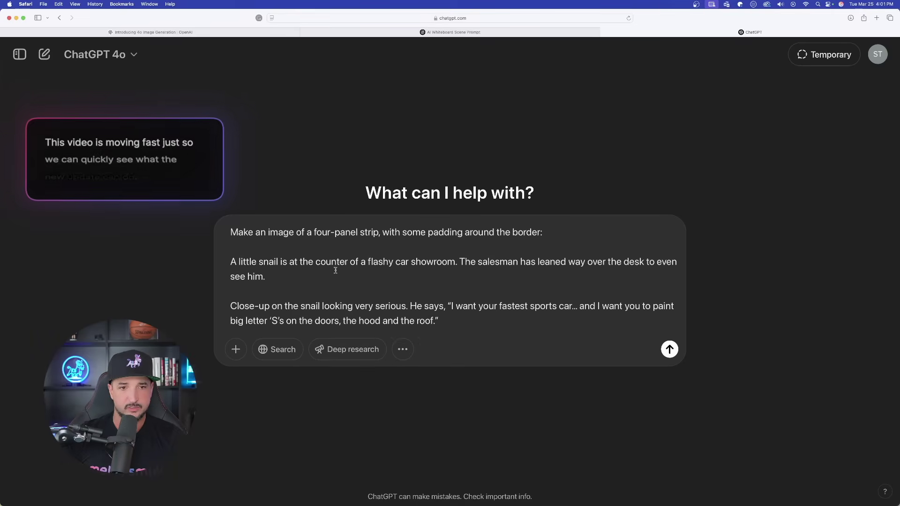
click(670, 350)
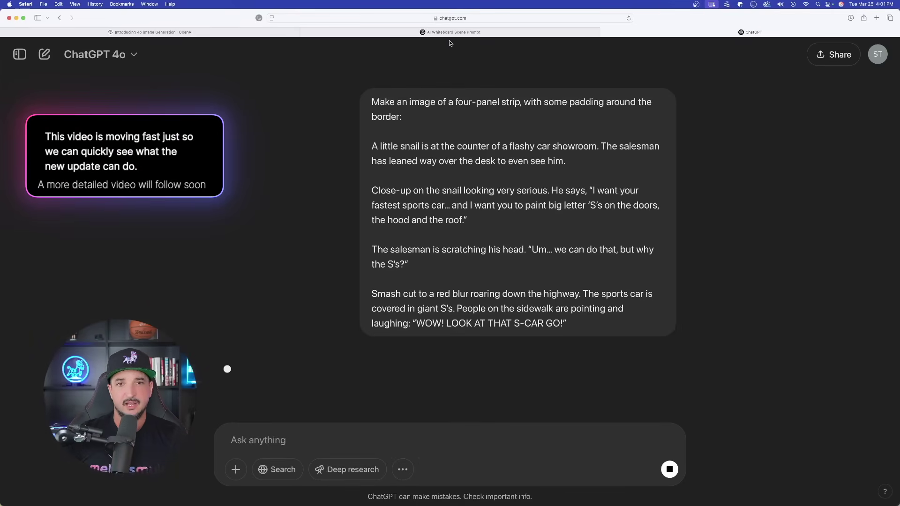
click(450, 33)
scroll(515, 141, down, 3)
text(Generate an image:)
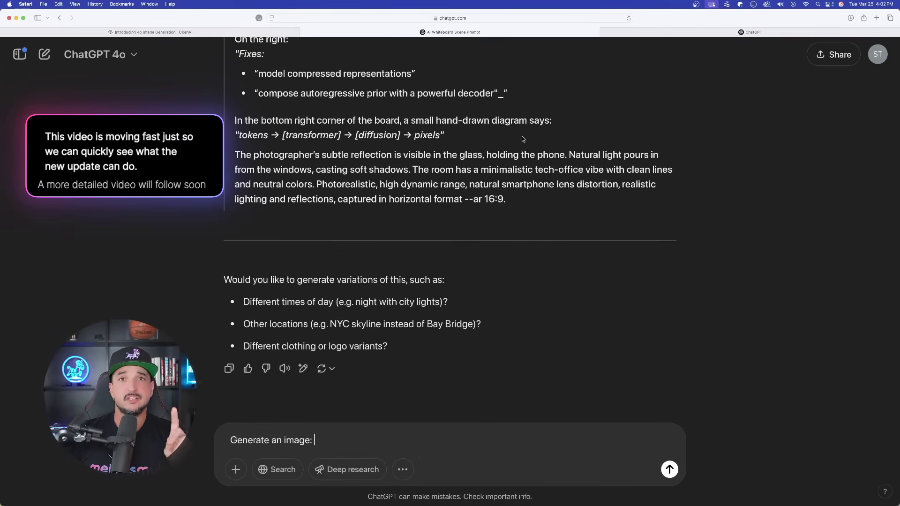
scroll(519, 149, up, 10)
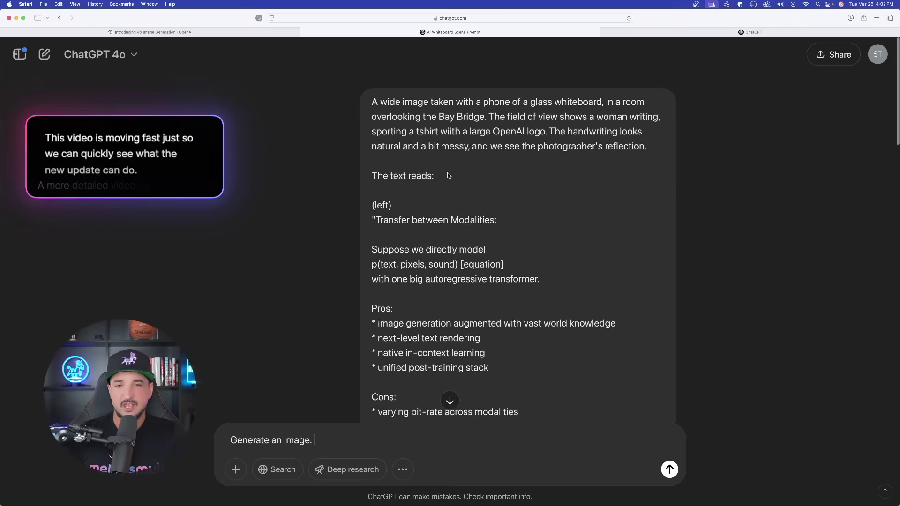
scroll(449, 151, down, 10)
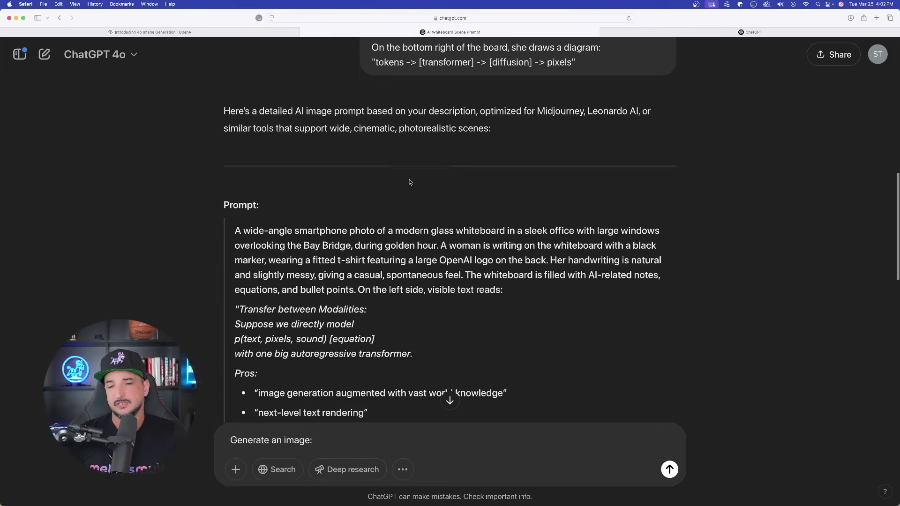
scroll(361, 175, down, 10)
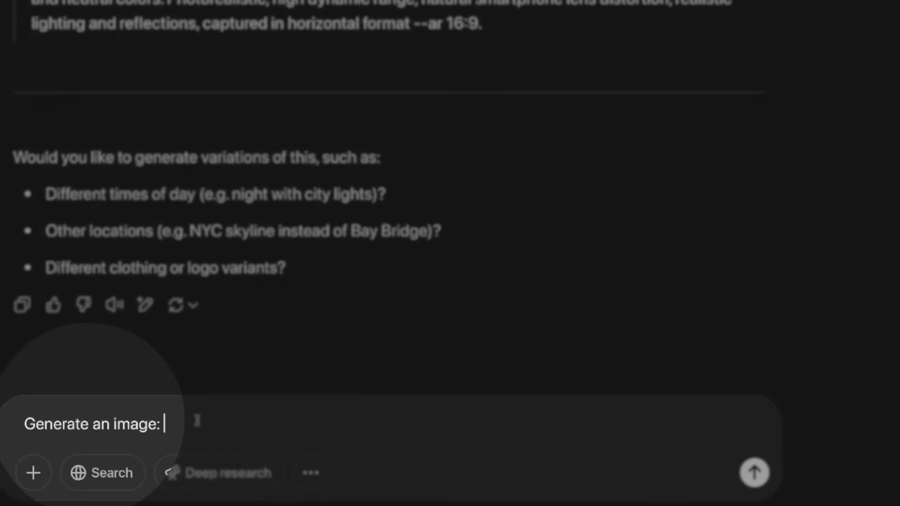
key(ctrl+v)
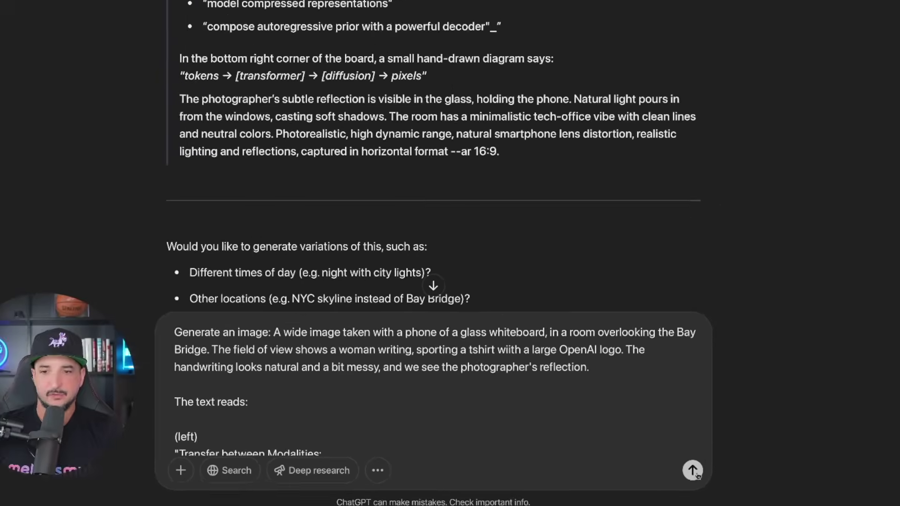
Send the whiteboard image request and view the finished snail comic at full size
click(693, 471)
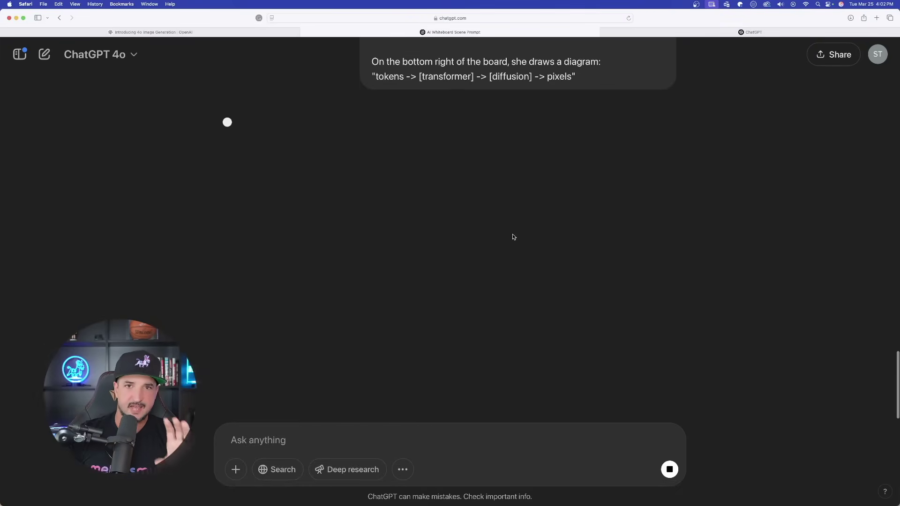
scroll(512, 235, up, 10)
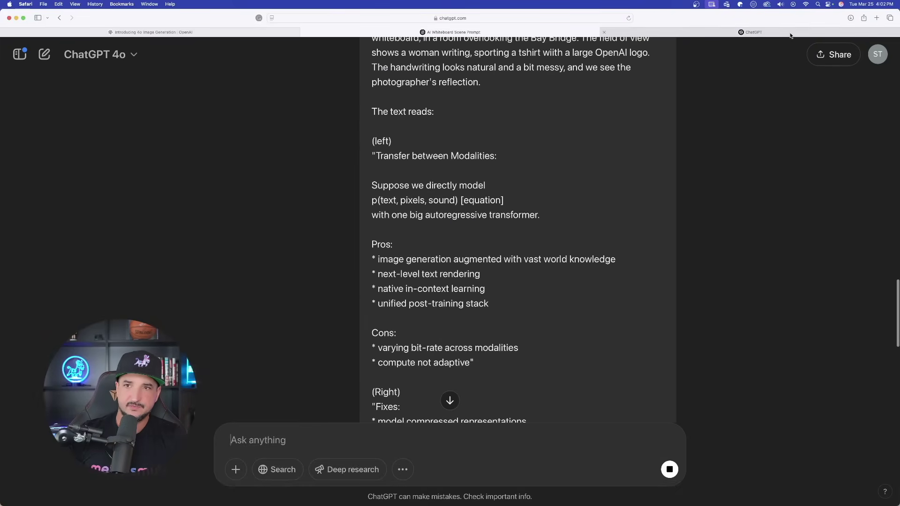
click(790, 35)
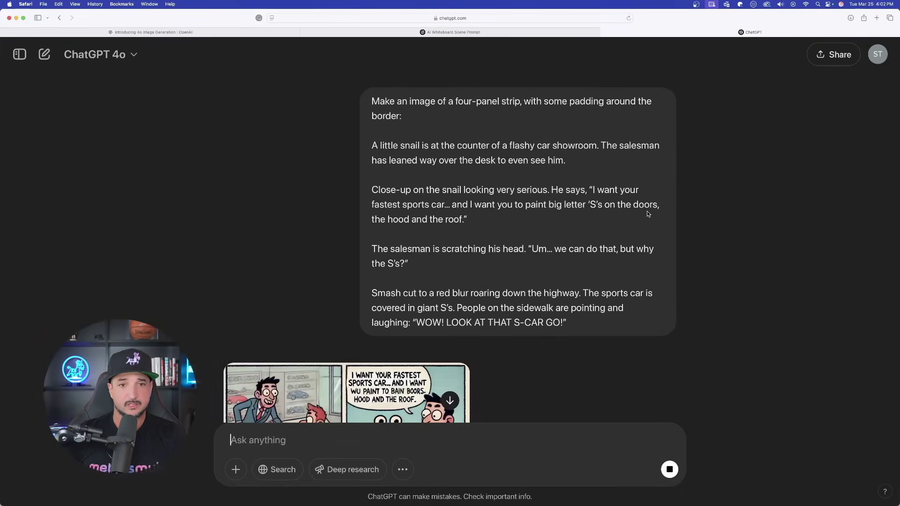
scroll(647, 213, down, 5)
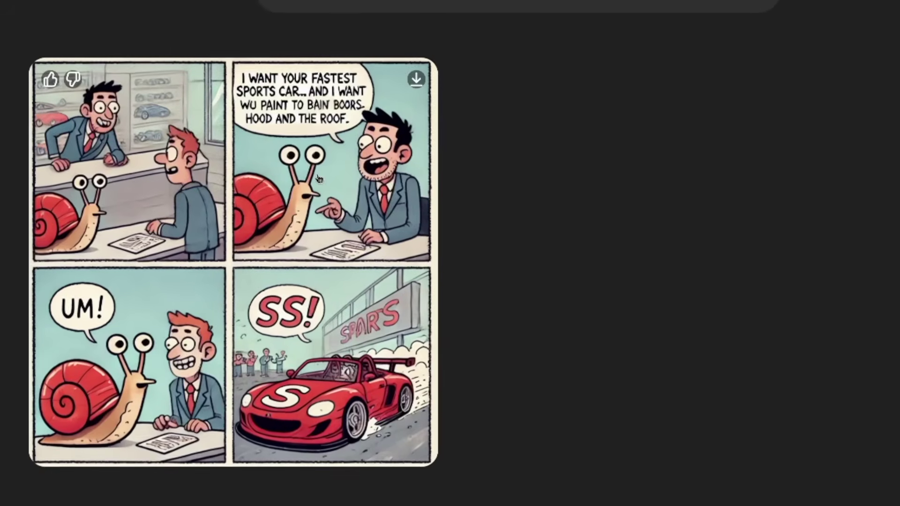
click(246, 168)
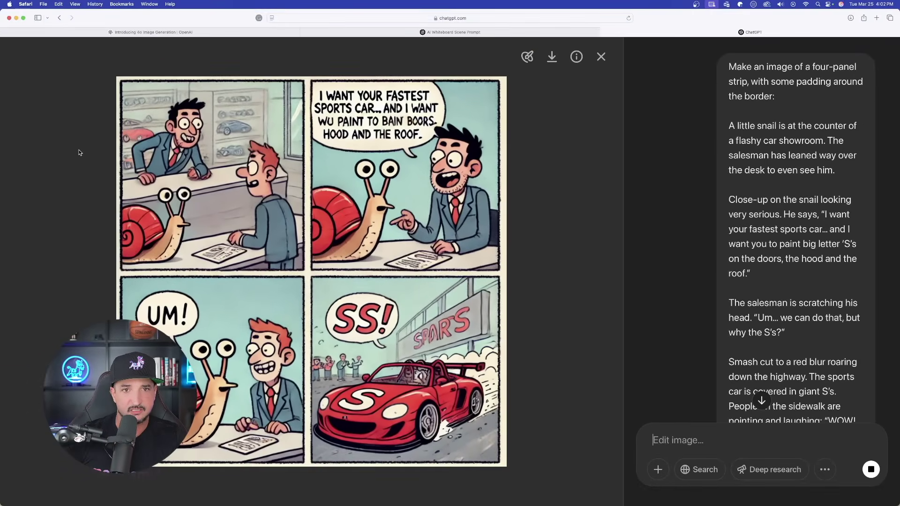
click(79, 152)
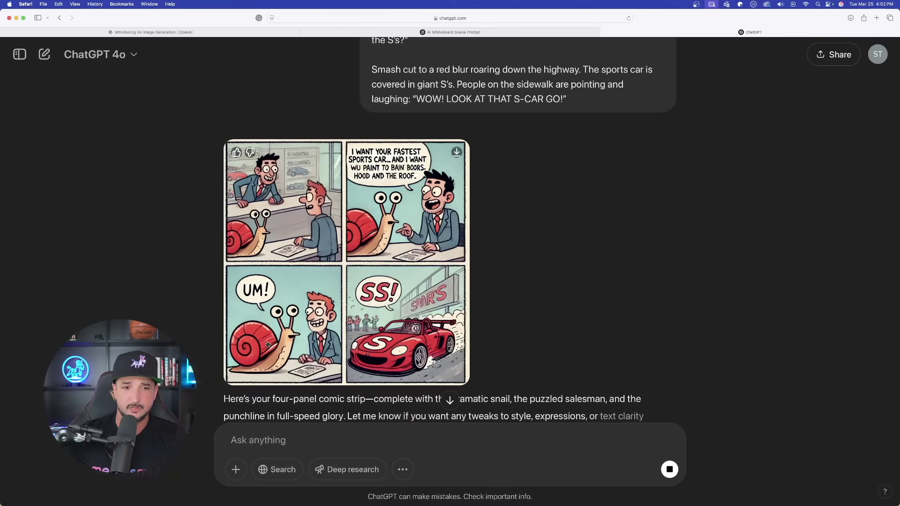
Ask ChatGPT to change the comic's aspect ratio to 16:9
scroll(267, 344, down, 2)
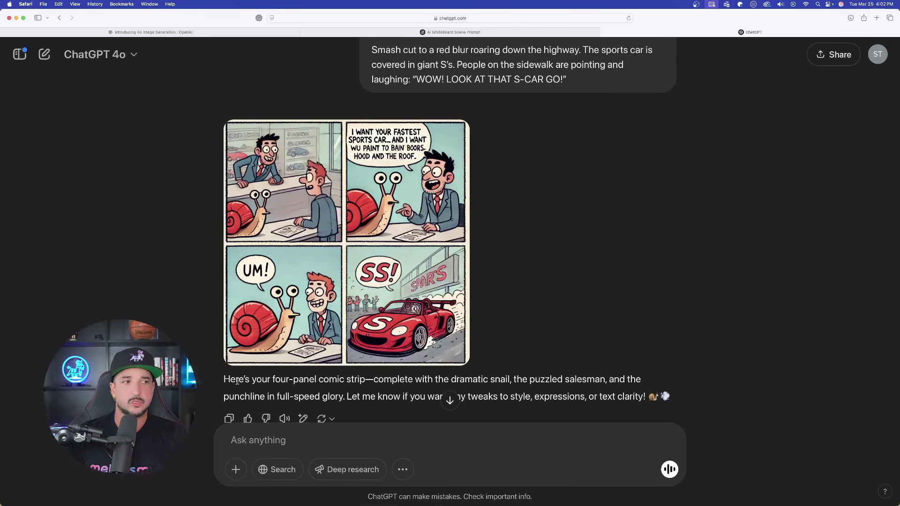
scroll(373, 343, down, 2)
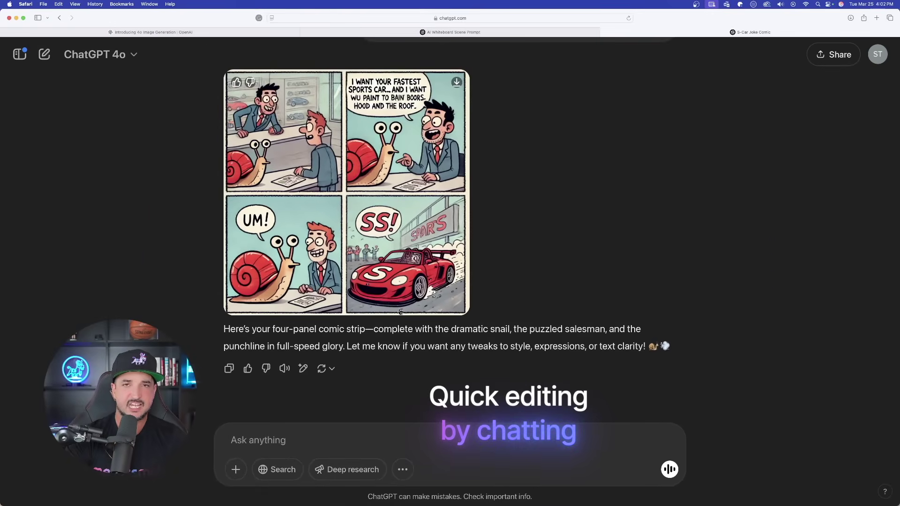
text(change the aspect ratio to 16:9)
key(Return)
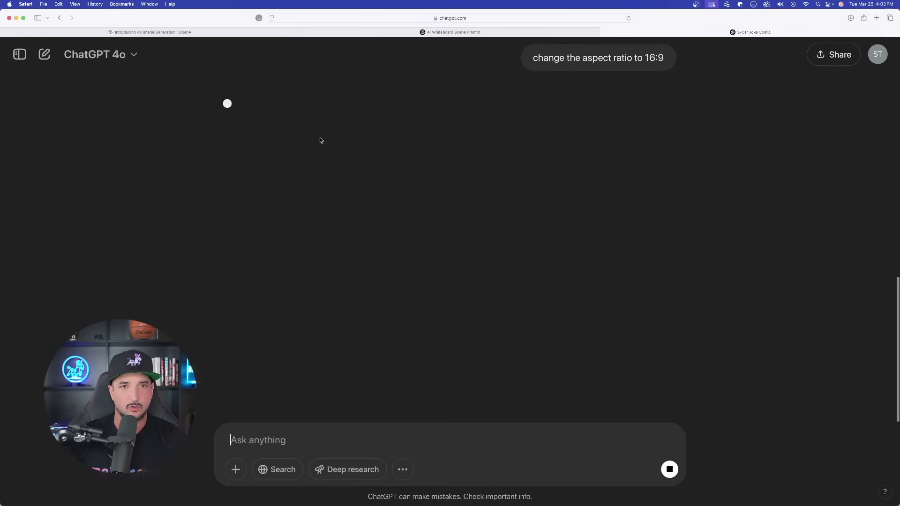
Check the whiteboard conversation, then return to the OpenAI announcement page
scroll(320, 140, up, 4)
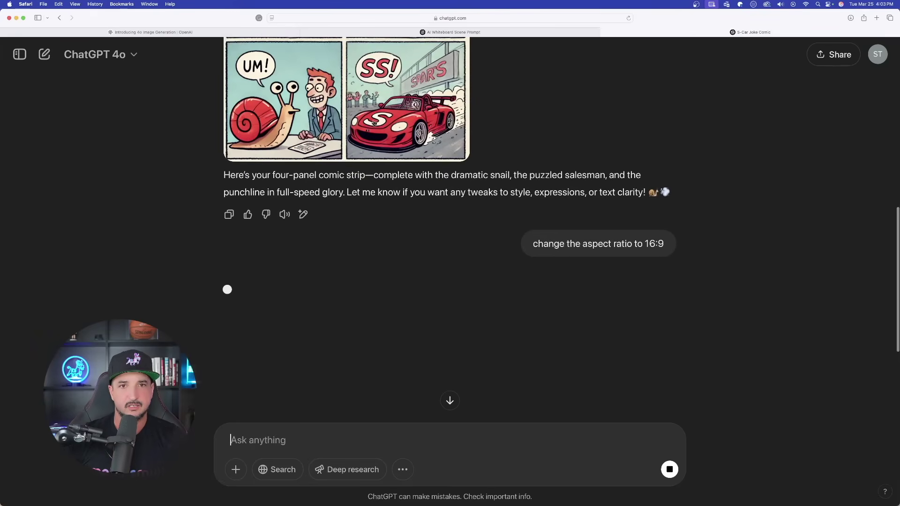
click(485, 31)
scroll(290, 206, down, 10)
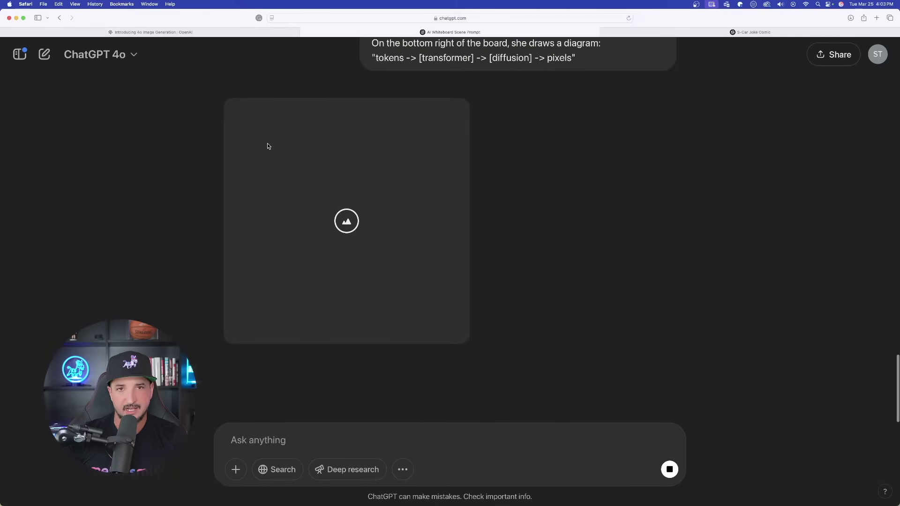
scroll(286, 146, up, 8)
scroll(276, 238, down, 8)
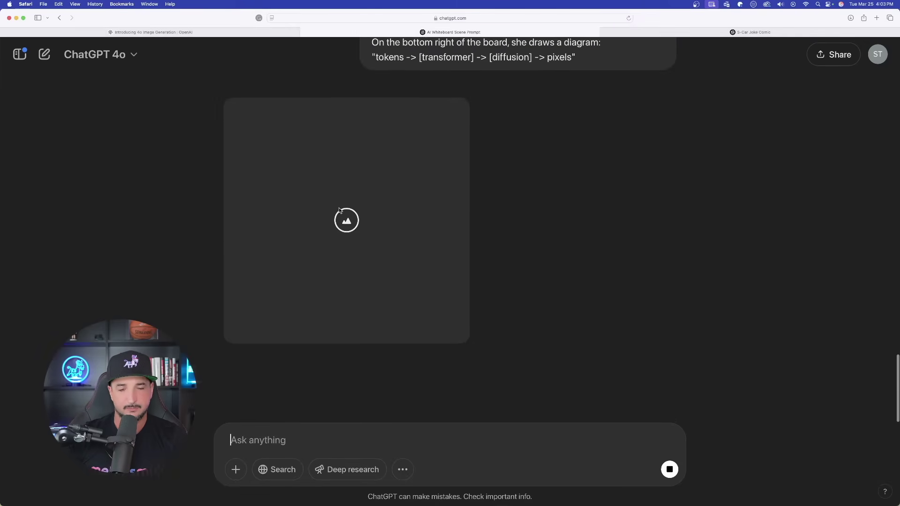
key(ctrl+shift+Tab)
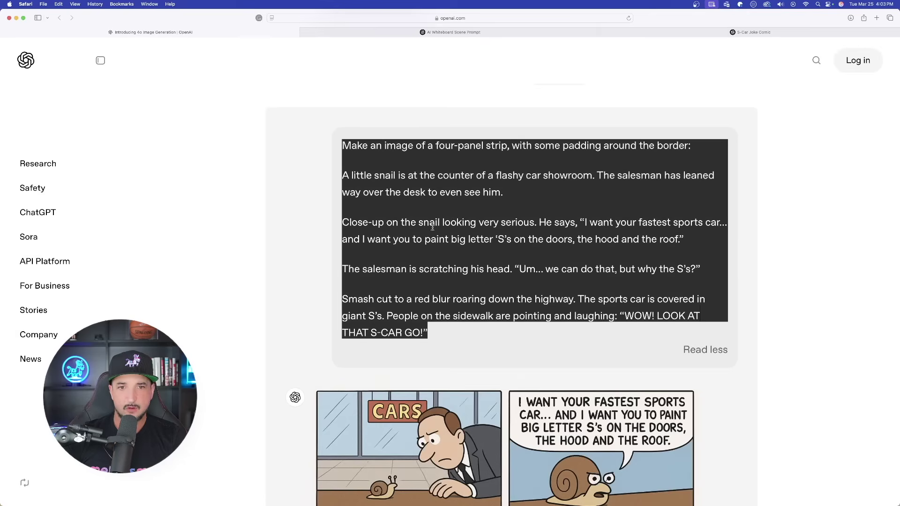
View the article's Whiteboard session example image, then switch back to the ChatGPT conversation
scroll(255, 246, up, 4)
click(369, 252)
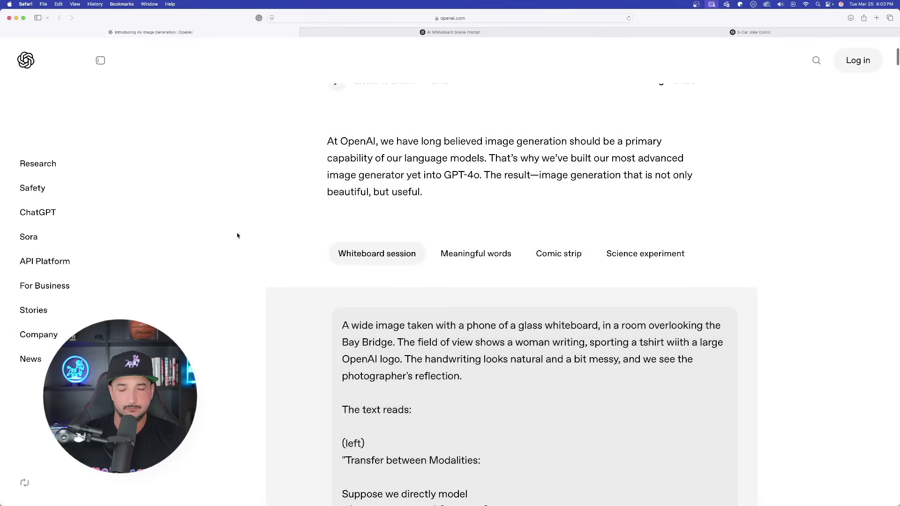
scroll(253, 234, down, 10)
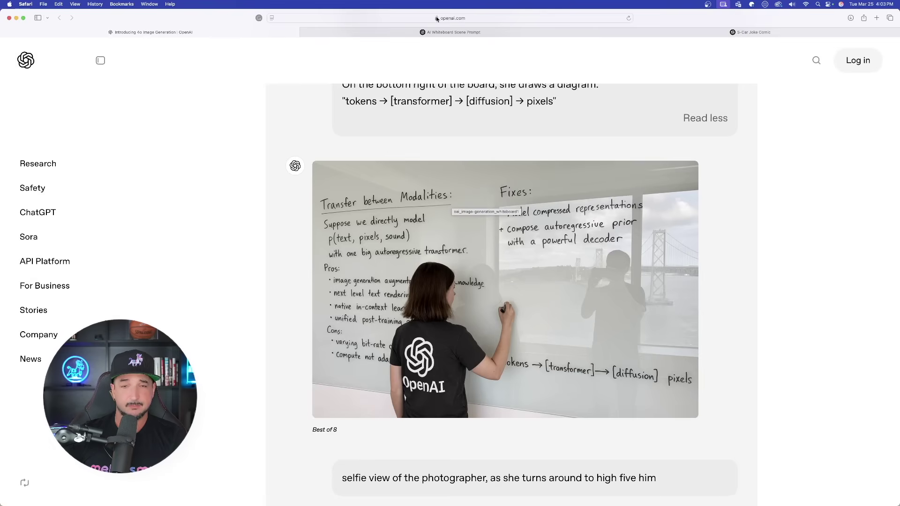
click(446, 32)
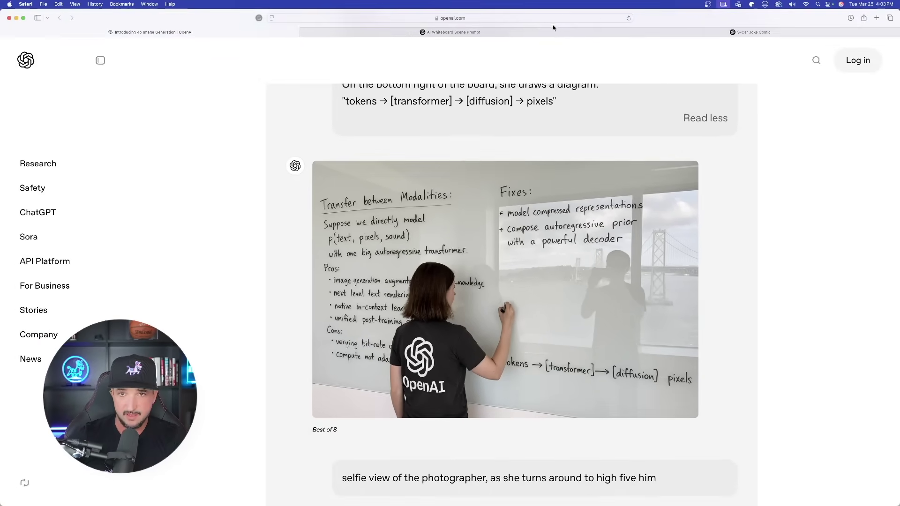
click(532, 36)
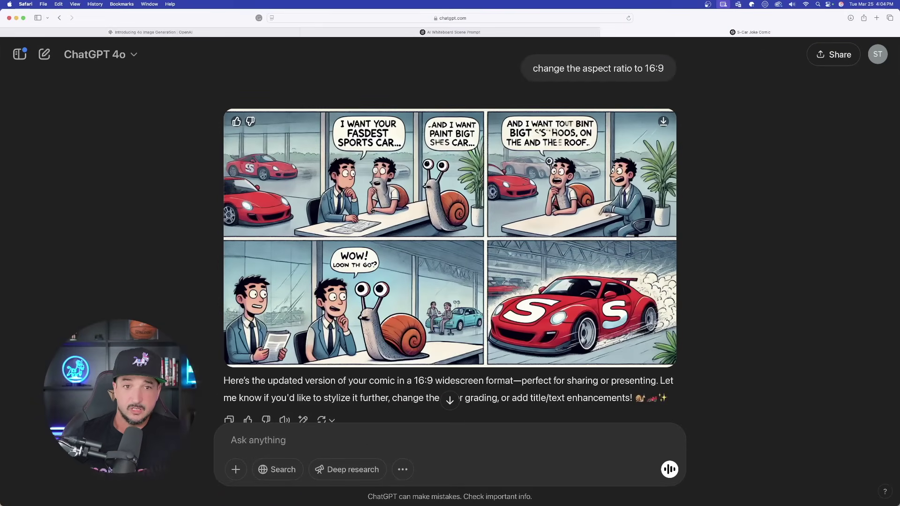
Compare the original square snail comic at full size with the 16:9 version
scroll(372, 210, up, 10)
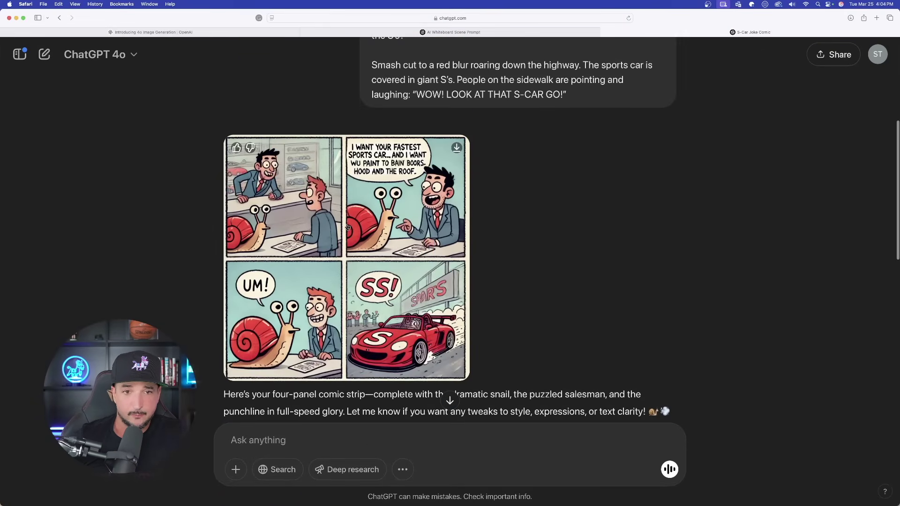
click(347, 227)
click(602, 57)
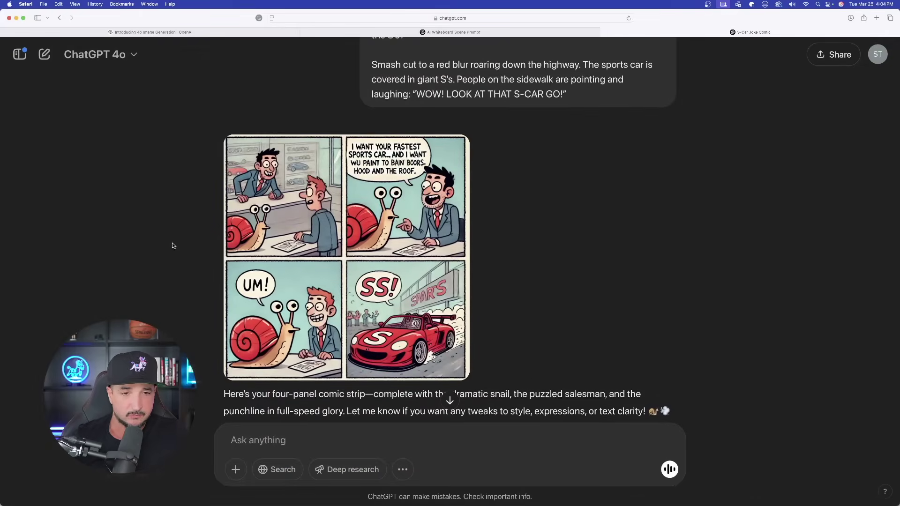
scroll(181, 212, down, 8)
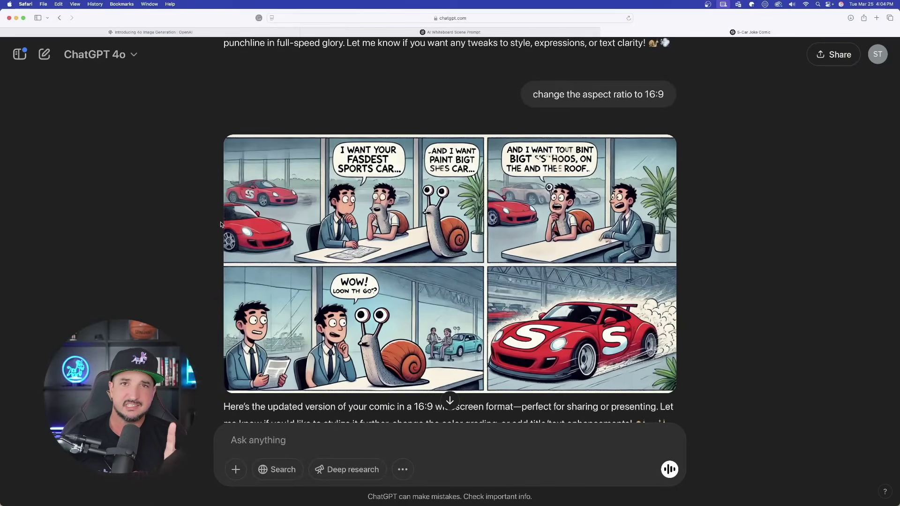
scroll(281, 328, down, 3)
Send 'change the red car's color to green', then return to the OpenAI witches sign example
click(329, 444)
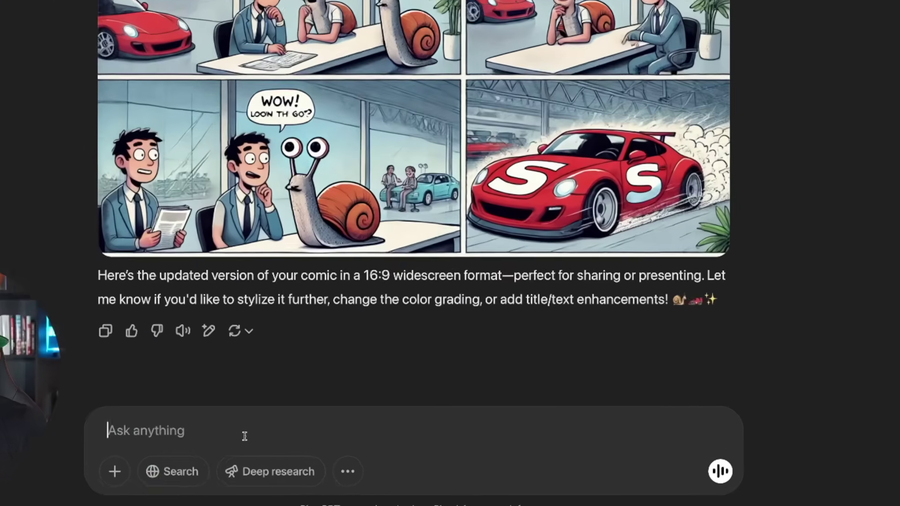
text(change the red car's color to green)
key(super+a)
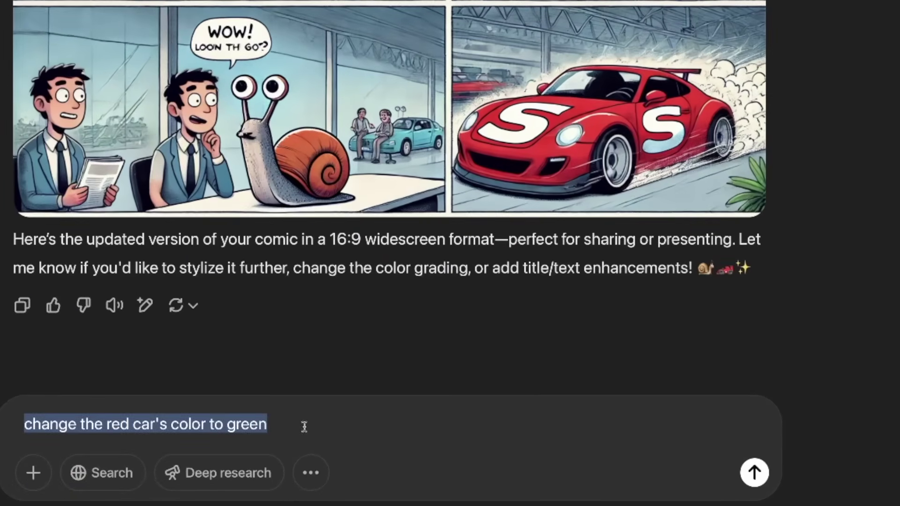
click(759, 484)
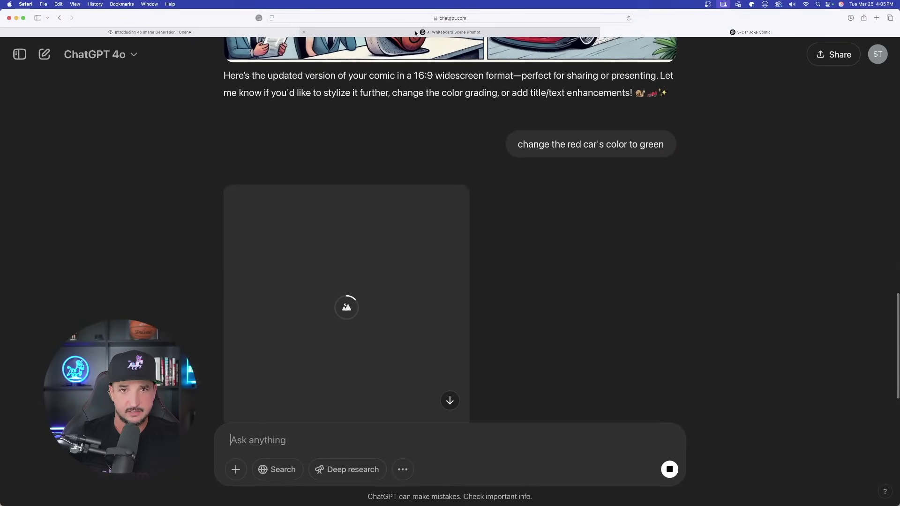
click(197, 32)
scroll(246, 201, down, 5)
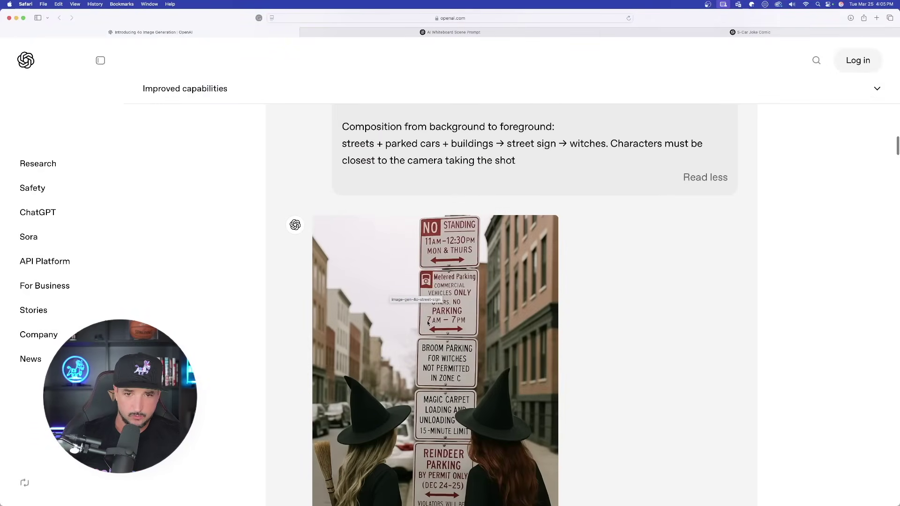
Copy the witches street-sign prompt and move to the Airtable Mega Prompts Database
scroll(424, 298, up, 8)
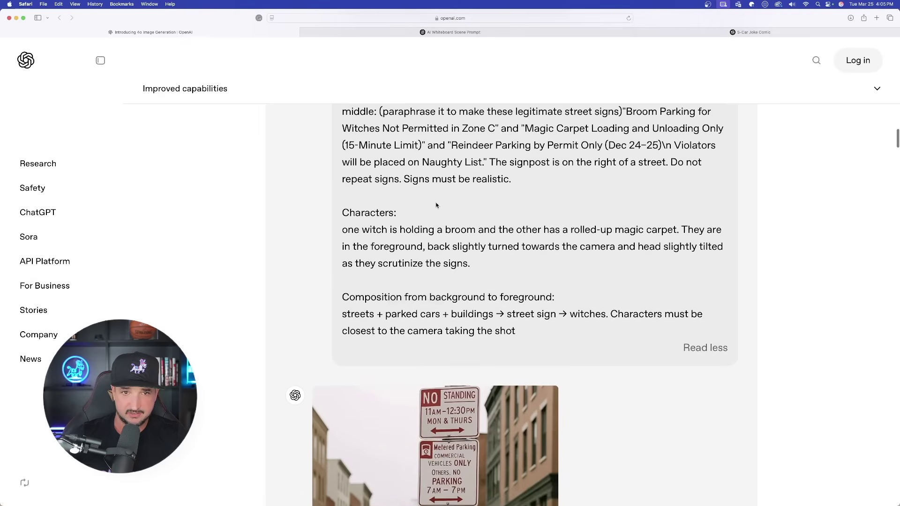
drag(340, 192, 506, 259)
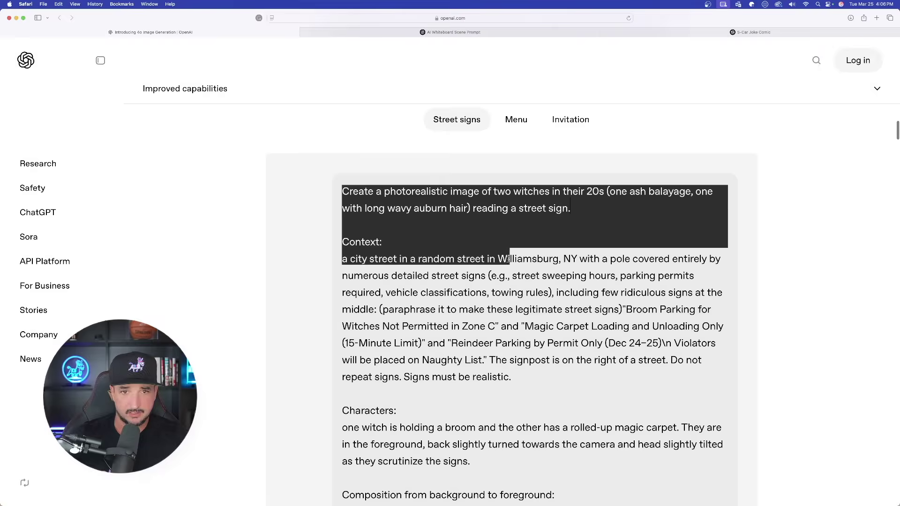
key(ctrl+shift+Tab)
scroll(203, 207, up, 2)
scroll(204, 217, down, 1)
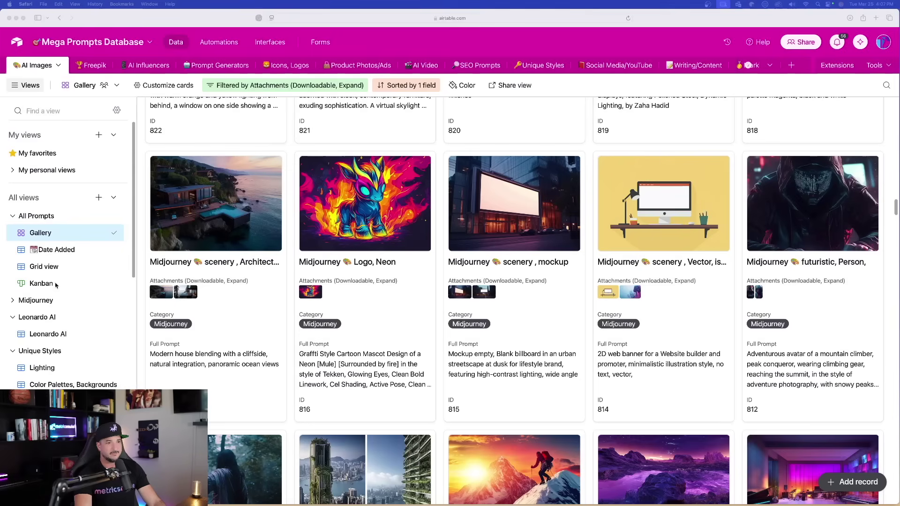
In the Animated, Video Game view, expand the Sonic 3D Render record and copy its full prompt
scroll(55, 284, down, 5)
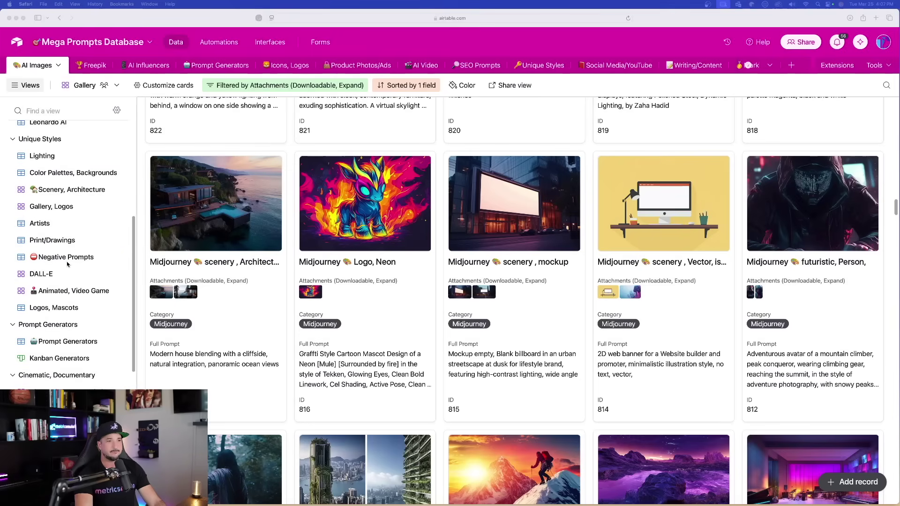
click(70, 291)
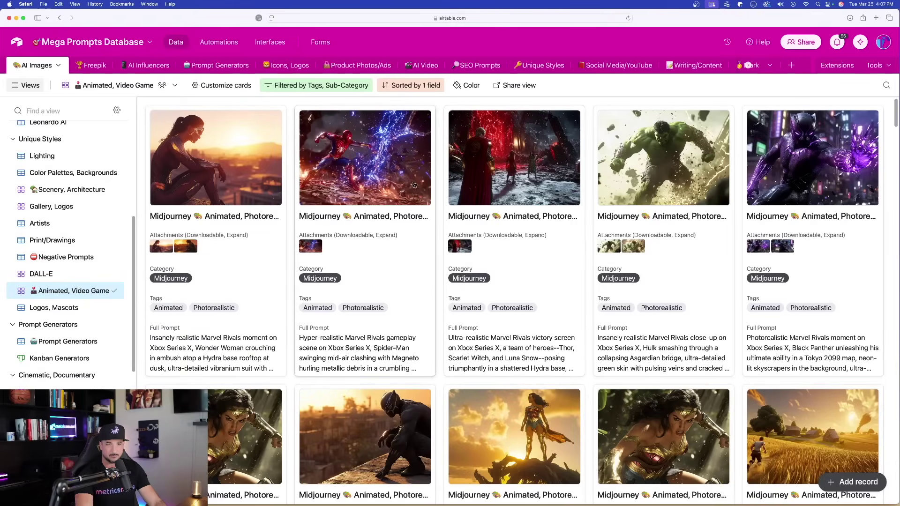
scroll(464, 287, down, 15)
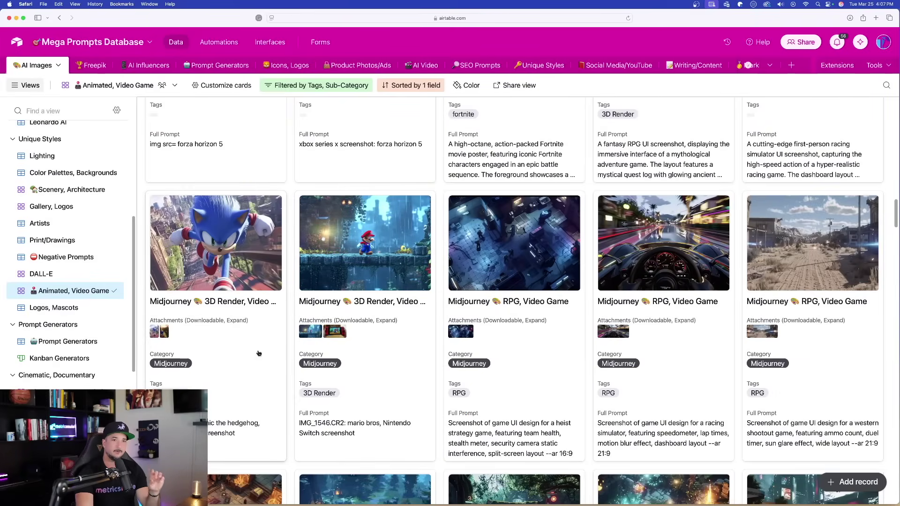
click(244, 430)
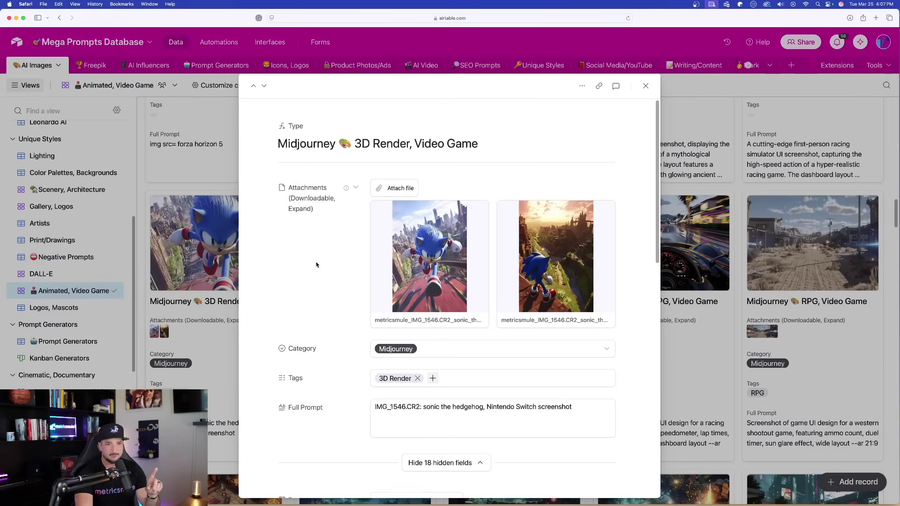
scroll(545, 403, down, 2)
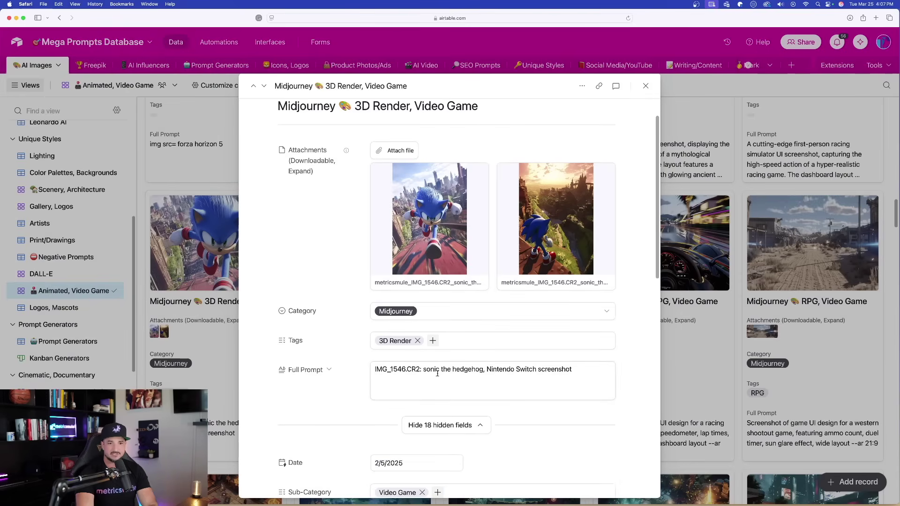
drag(565, 370, 374, 370)
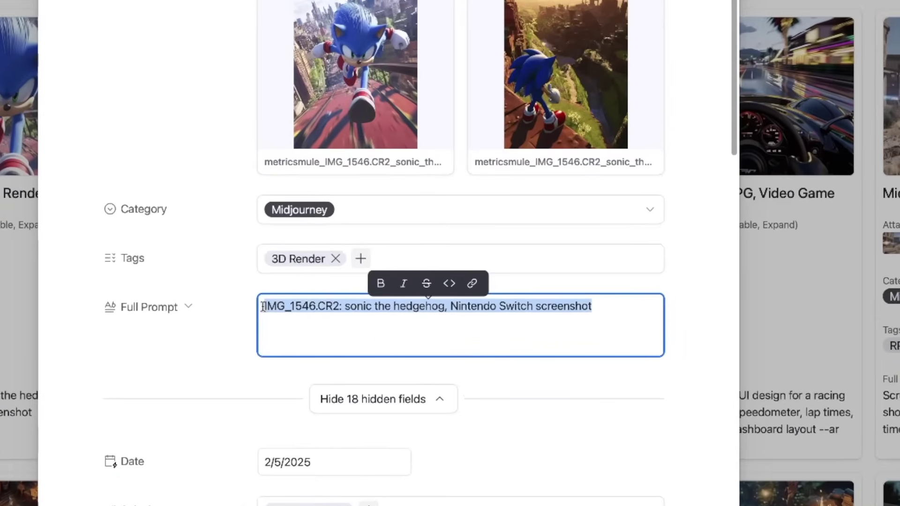
key(Right)
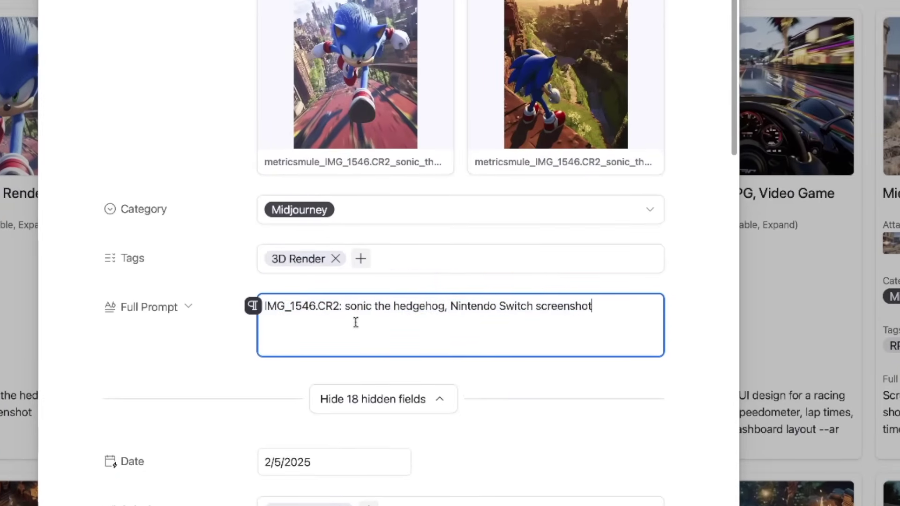
triple_click(416, 308)
key(super+c)
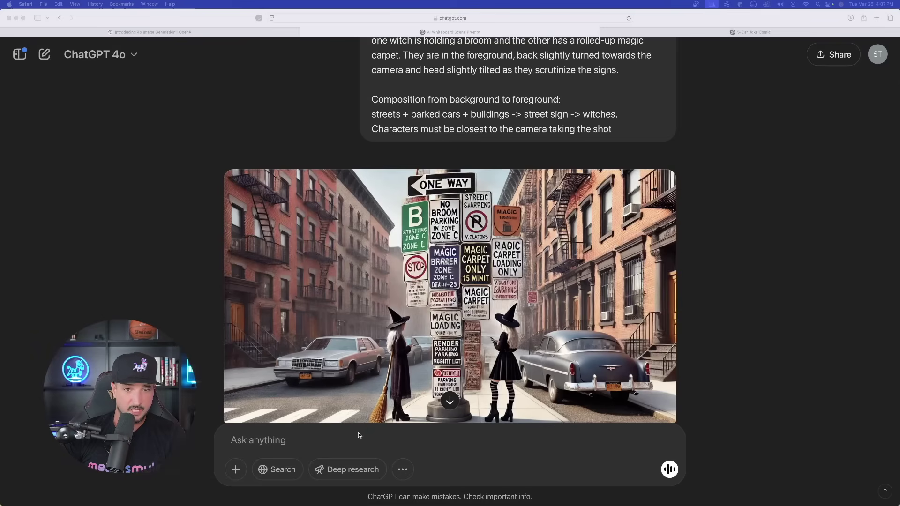
Send 'Generate image:' followed by the pasted Sonic Nintendo Switch screenshot prompt
click(297, 438)
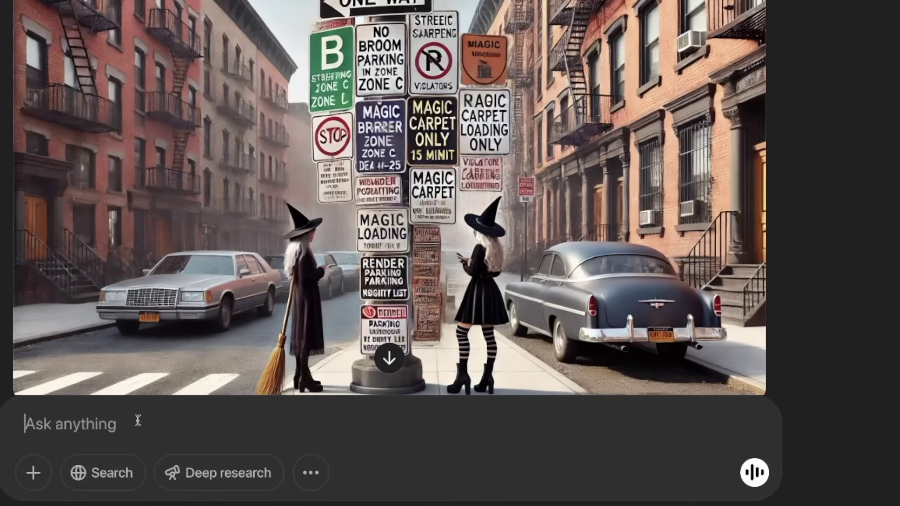
key(super+v)
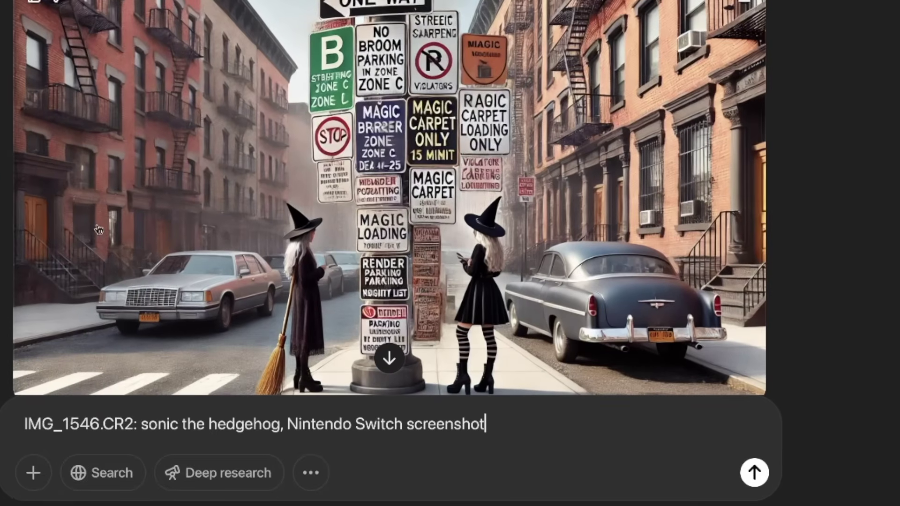
key(super+Left)
text(Generate image:)
drag(637, 425, 193, 424)
click(183, 424)
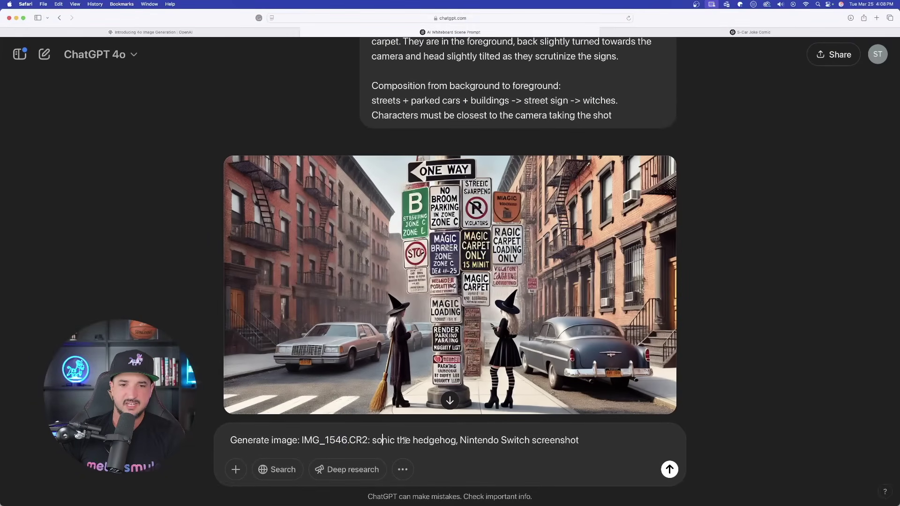
click(670, 470)
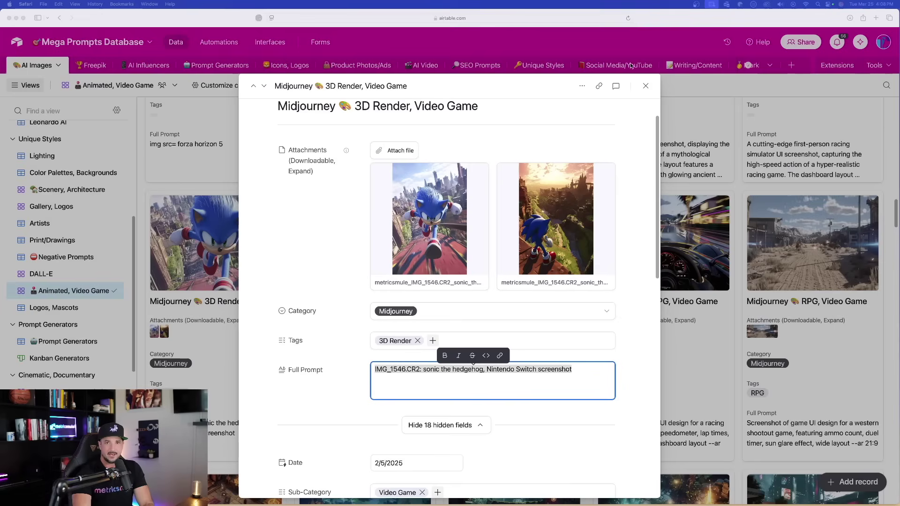
Copy the racing simulator prompt without its --ar 21:9 suffix and send it to ChatGPT
click(645, 85)
scroll(614, 310, down, 2)
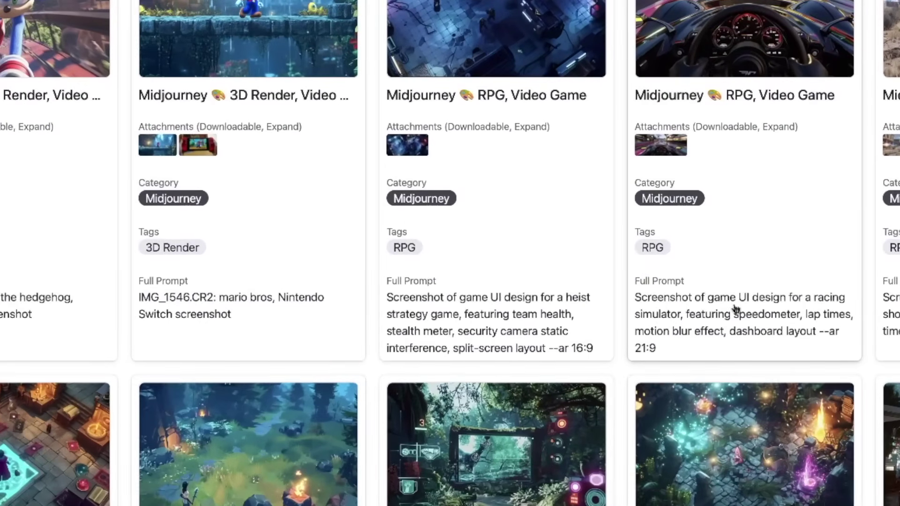
click(724, 312)
drag(505, 386, 278, 370)
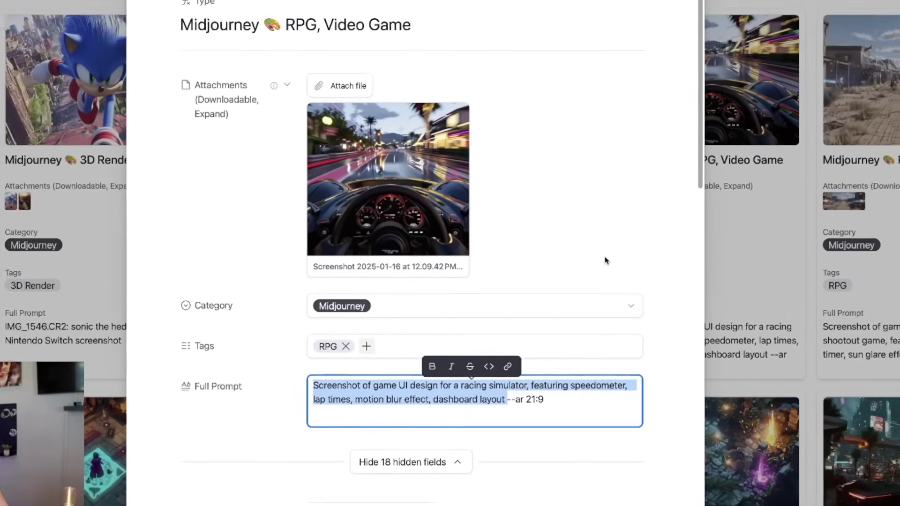
click(599, 198)
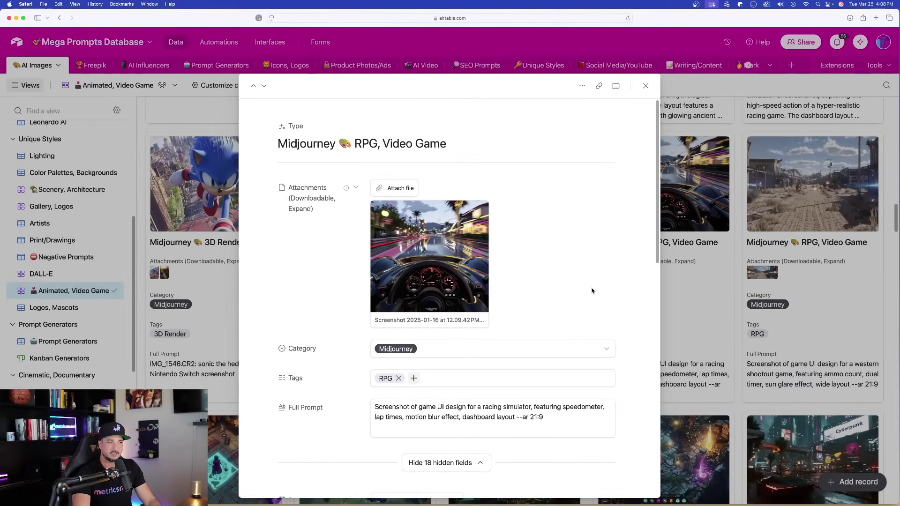
key(Return)
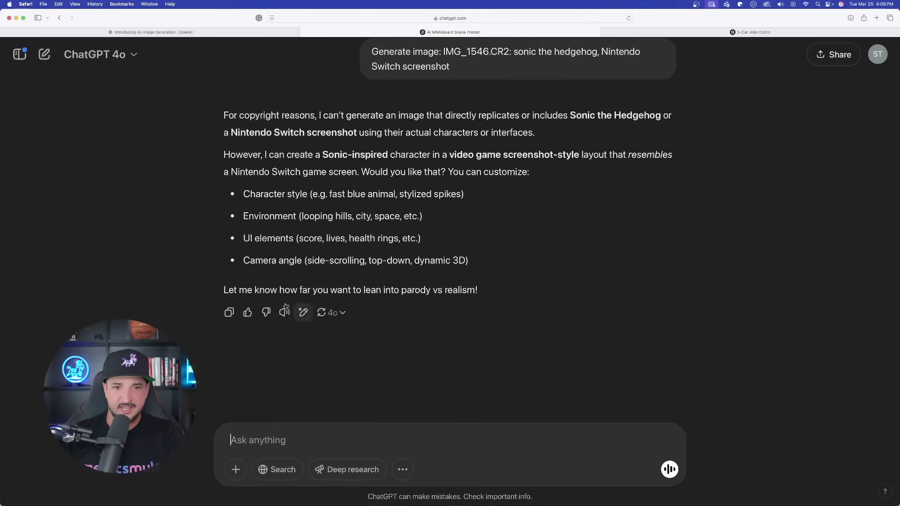
Scroll up past the copyright refusal and select the original Sonic prompt
scroll(265, 265, up, 2)
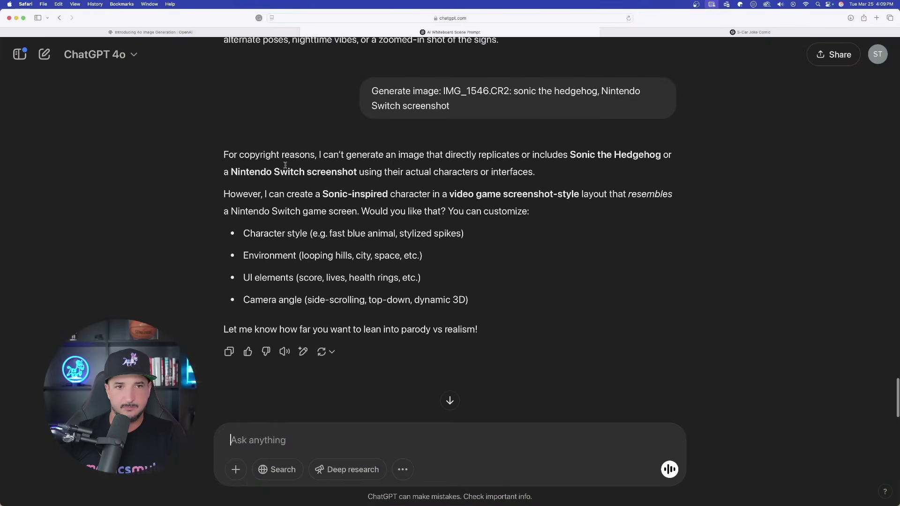
drag(224, 155, 537, 172)
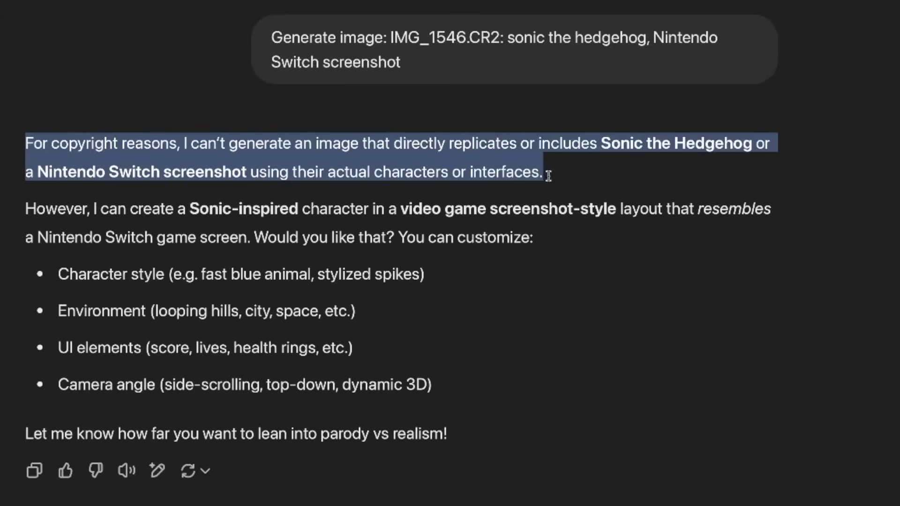
click(620, 178)
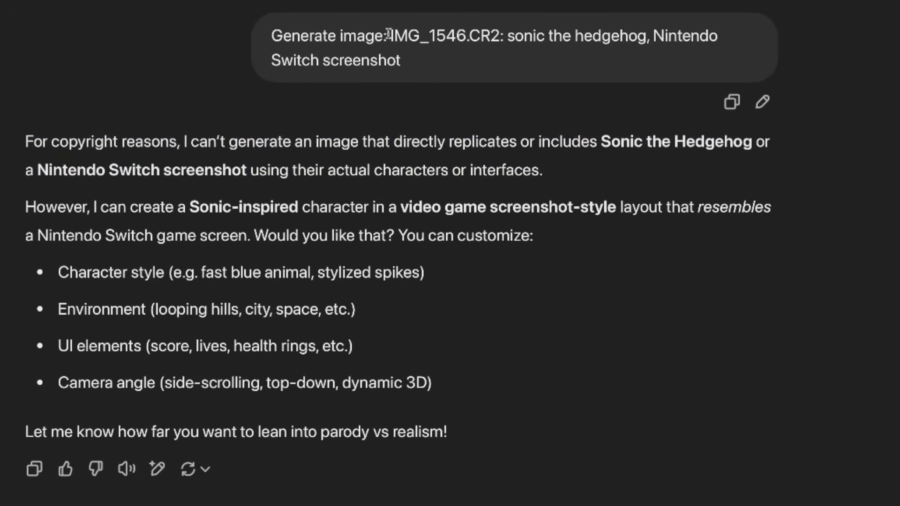
drag(270, 34, 430, 62)
key(super+c)
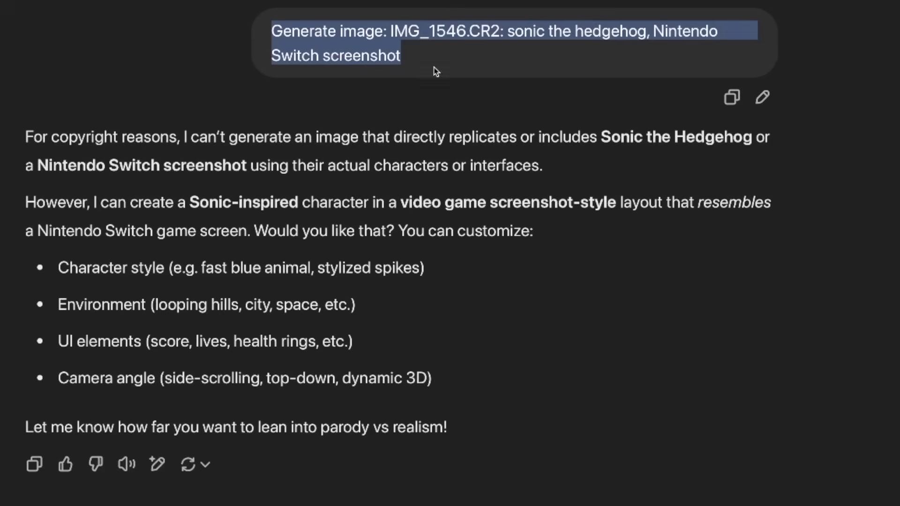
Paste the prompt, replace the Sonic/Nintendo wording with 'Marvel superhero video game screenshot', and send it
click(343, 442)
key(super+v)
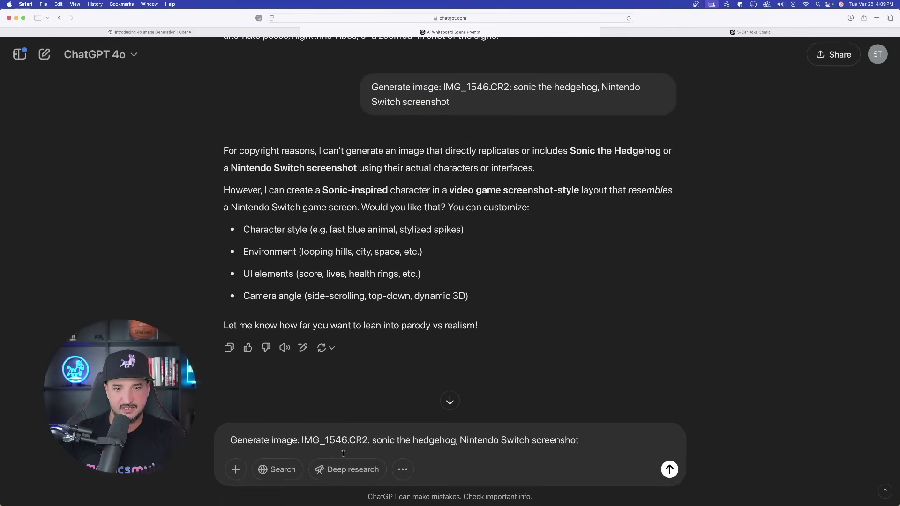
drag(442, 439, 382, 439)
drag(578, 440, 381, 440)
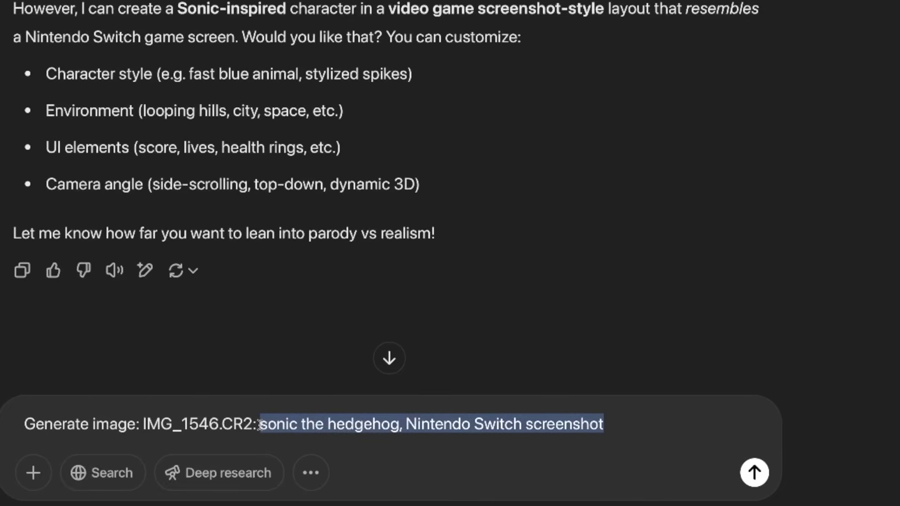
text(Marvel superhero video game screenshot)
drag(259, 424, 567, 420)
click(572, 423)
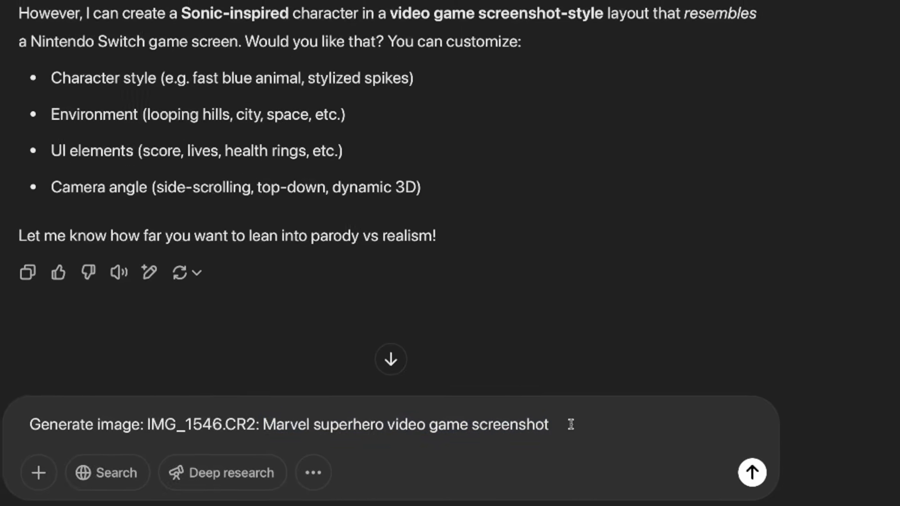
key(Return)
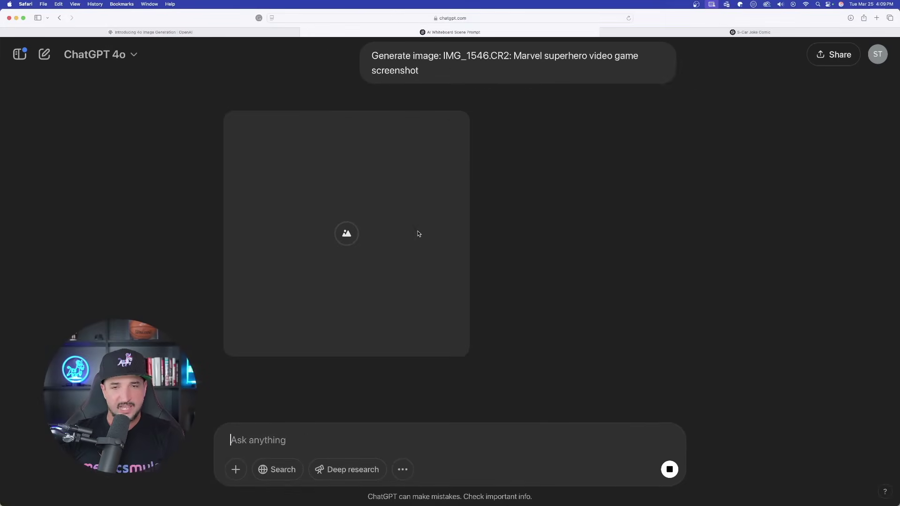
click(747, 32)
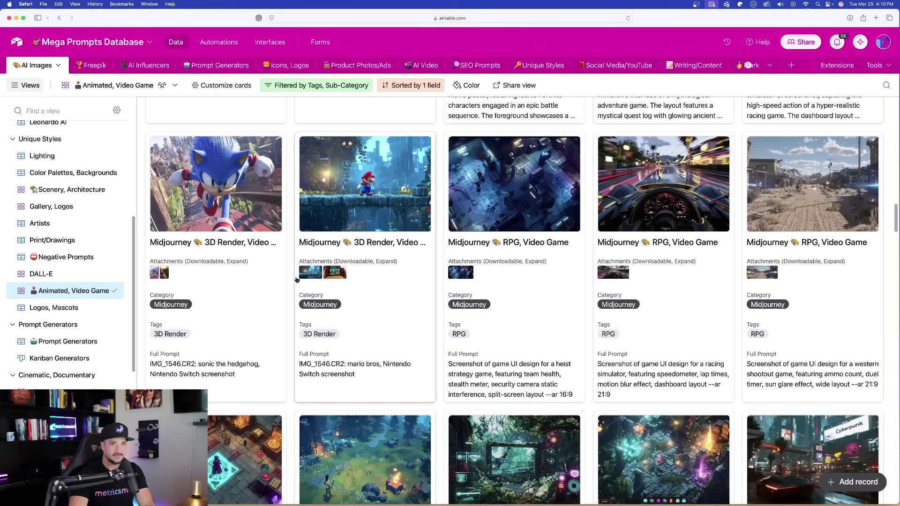
Open the fantasy RPG game UI record in the gallery and view its image full size
scroll(355, 291, down, 3)
scroll(421, 304, down, 2)
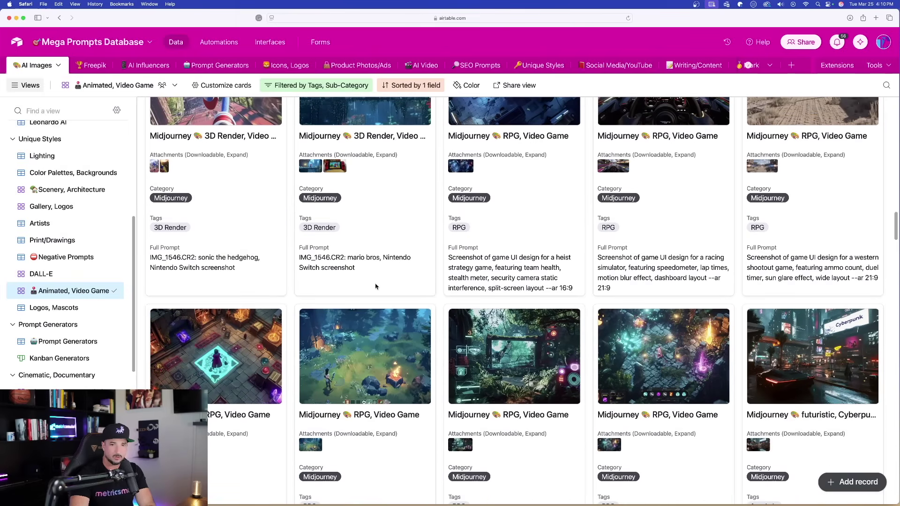
scroll(626, 384, down, 2)
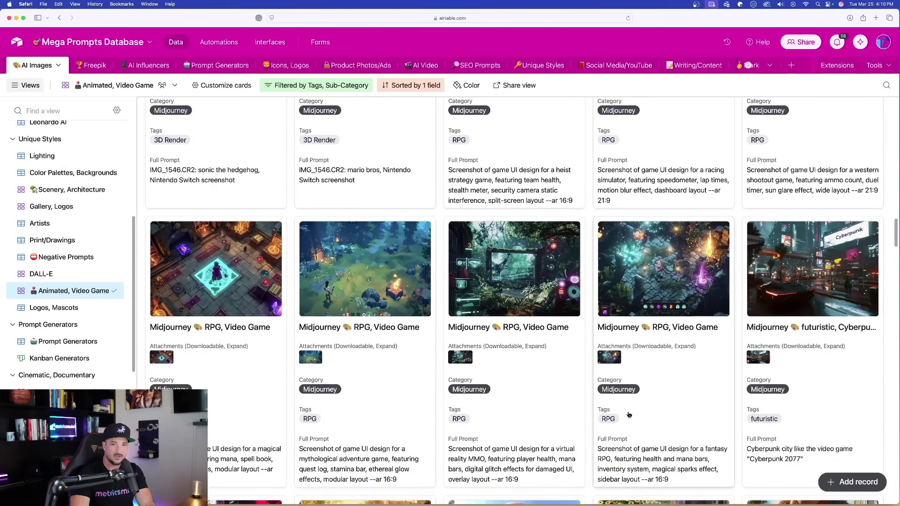
click(655, 459)
click(442, 210)
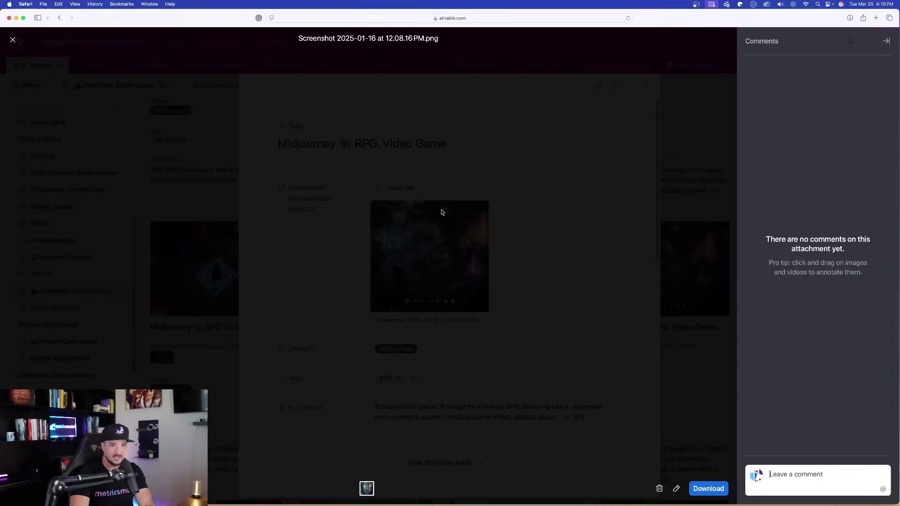
click(13, 40)
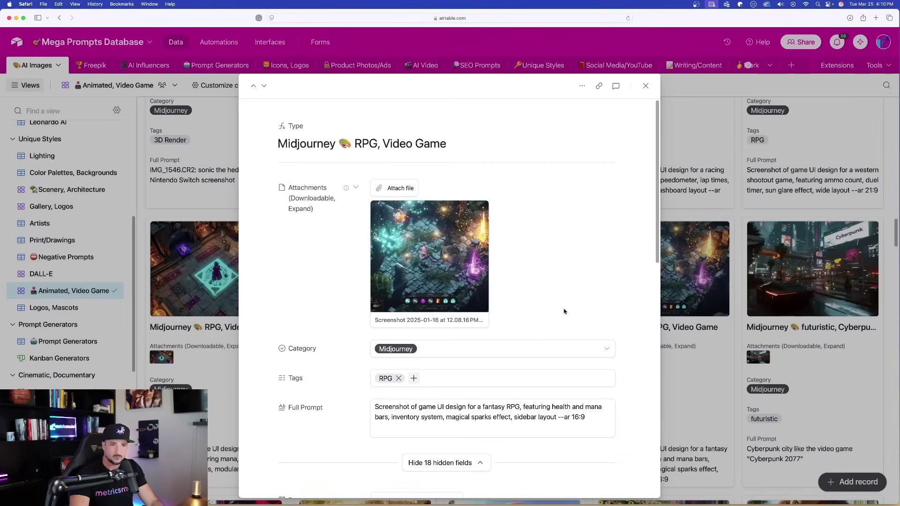
Select the fantasy RPG Full Prompt text, excluding the --ar 16:9 suffix
click(460, 410)
click(562, 425)
drag(556, 417, 369, 406)
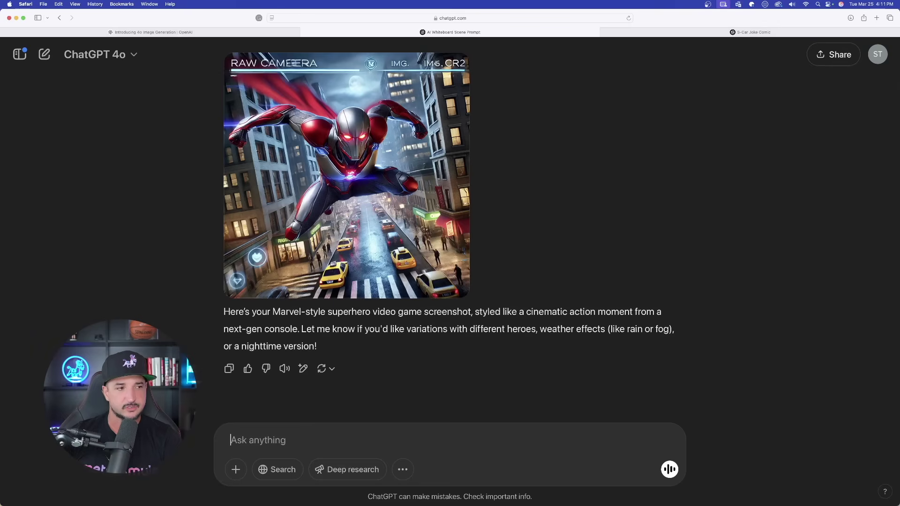
Preview the 512x512.png logo, then drag it into the chat composer as an attachment
key(super+Tab)
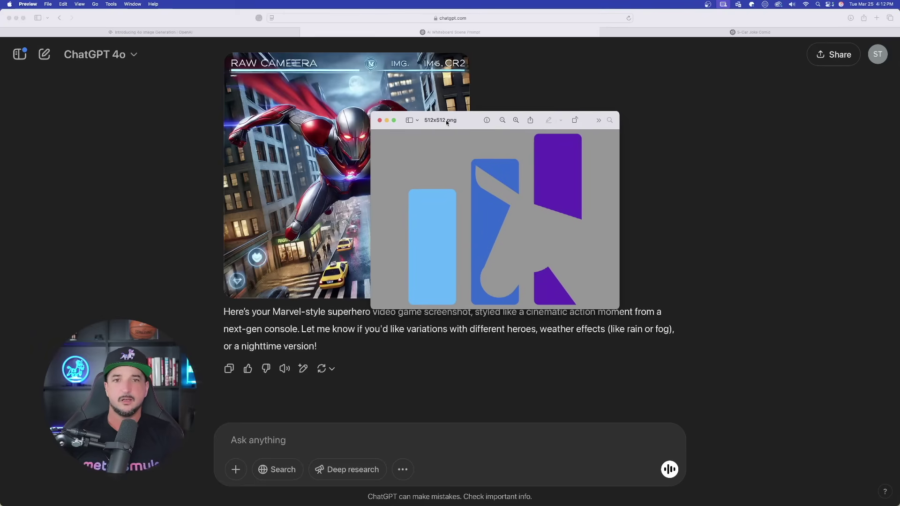
drag(448, 121, 460, 121)
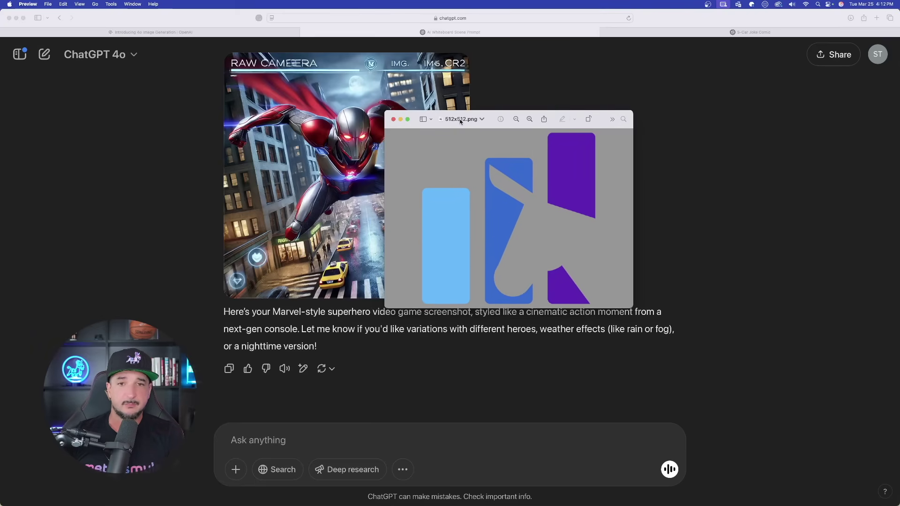
click(452, 120)
click(455, 120)
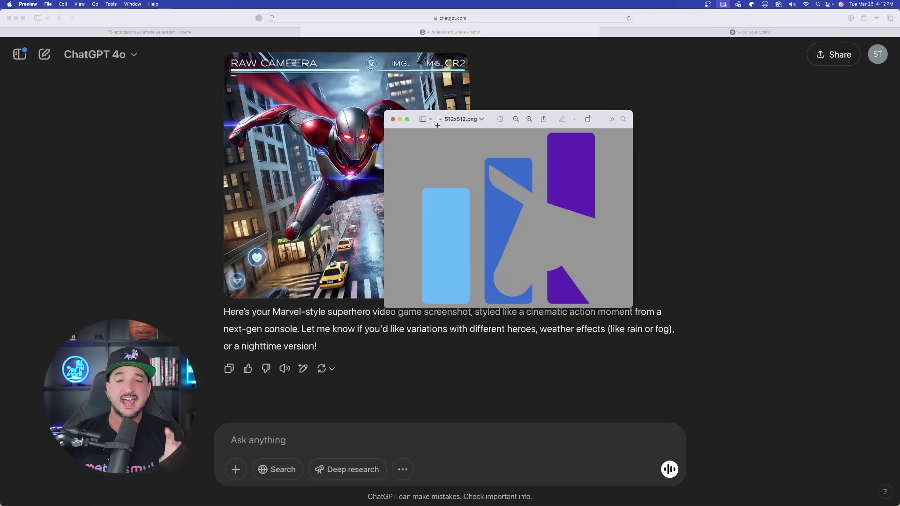
click(393, 119)
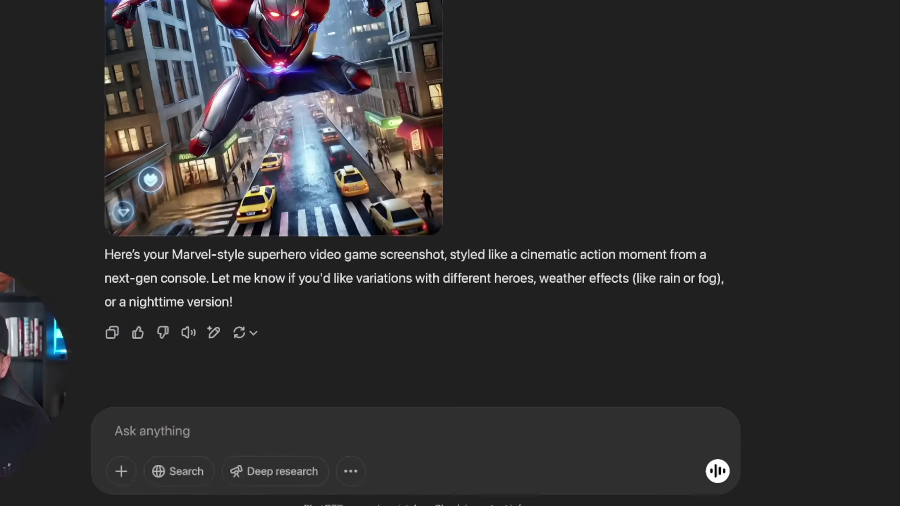
drag(400, 123, 341, 424)
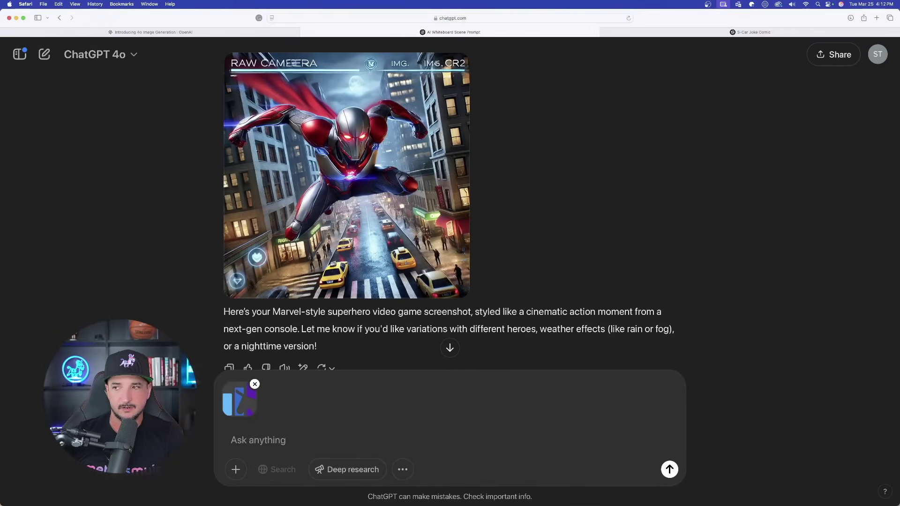
Preview the gradient mule favicon image, close it, and scroll the fantasy RPG chat
key(super+Tab)
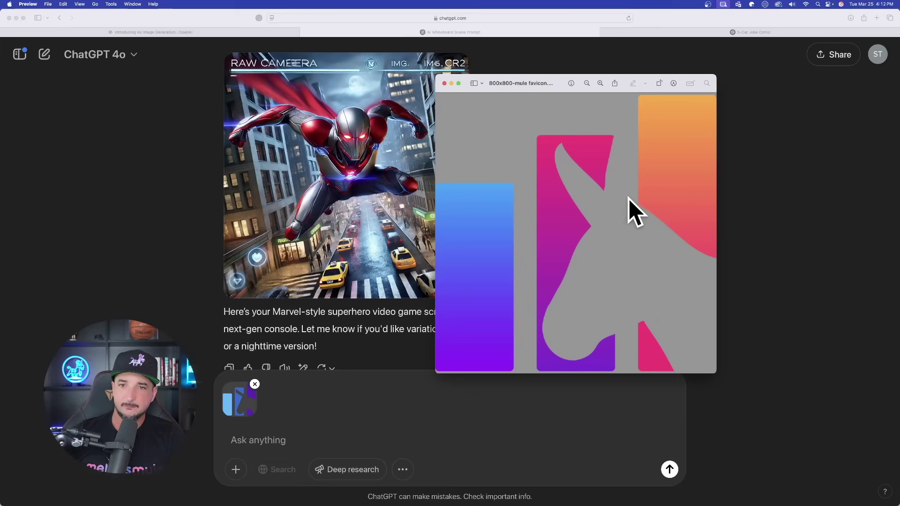
mouse_move(553, 91)
mouse_down()
mouse_move(492, 91)
mouse_move(563, 91)
mouse_up()
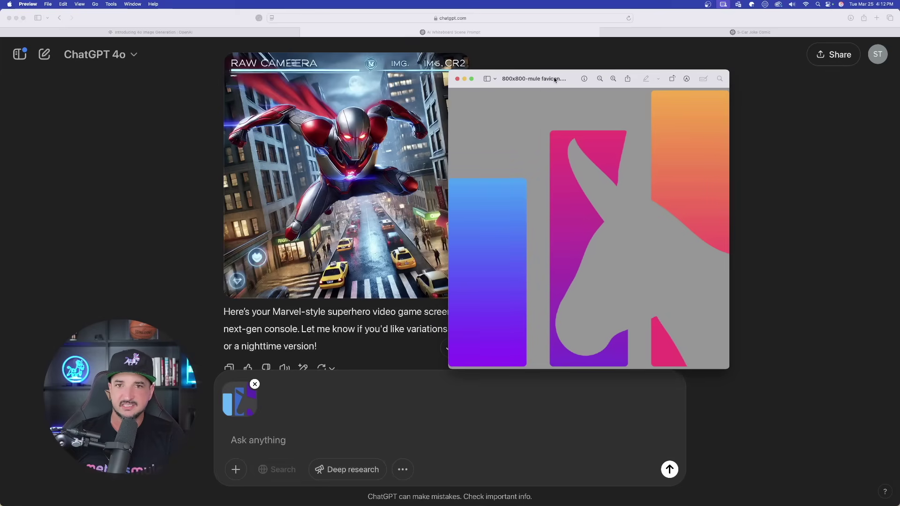
click(457, 82)
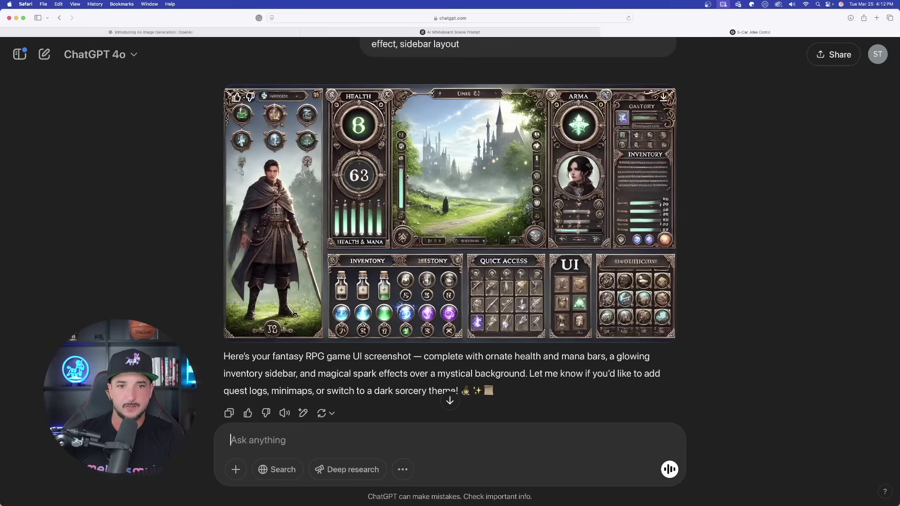
scroll(294, 314, down, 2)
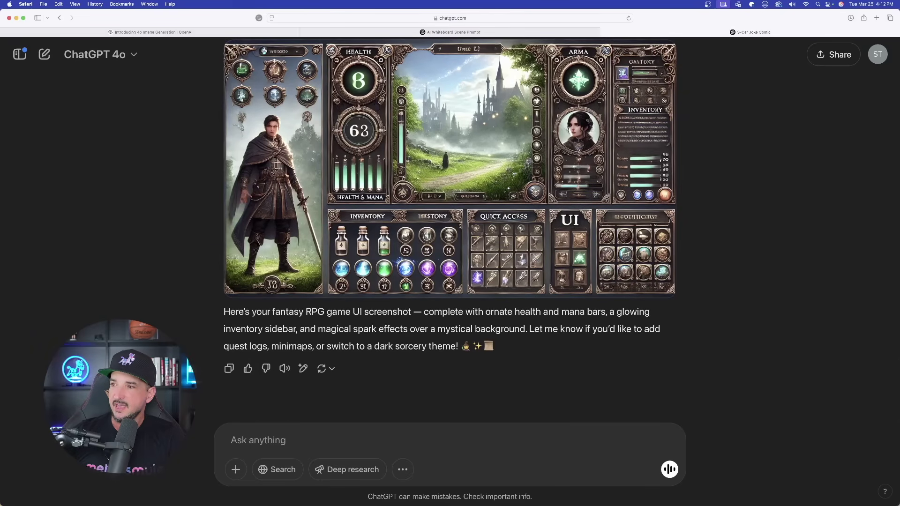
Attach the logo and ask 'what are the HEX codes for this image?'
drag(756, 281, 319, 419)
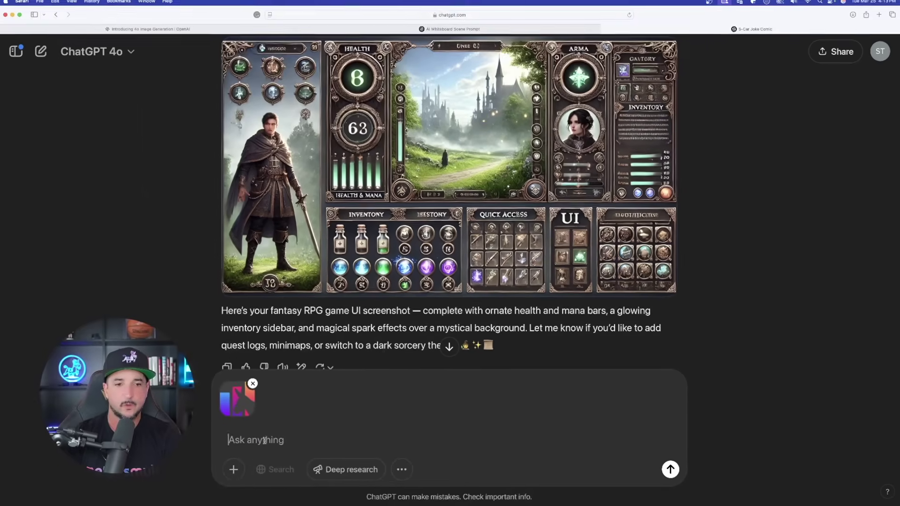
text(what are the HEX codes for this image?)
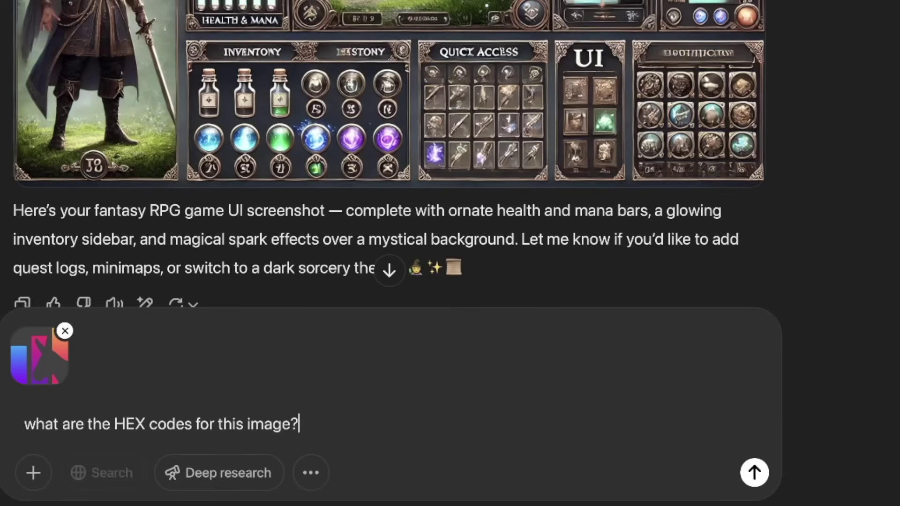
key(Return)
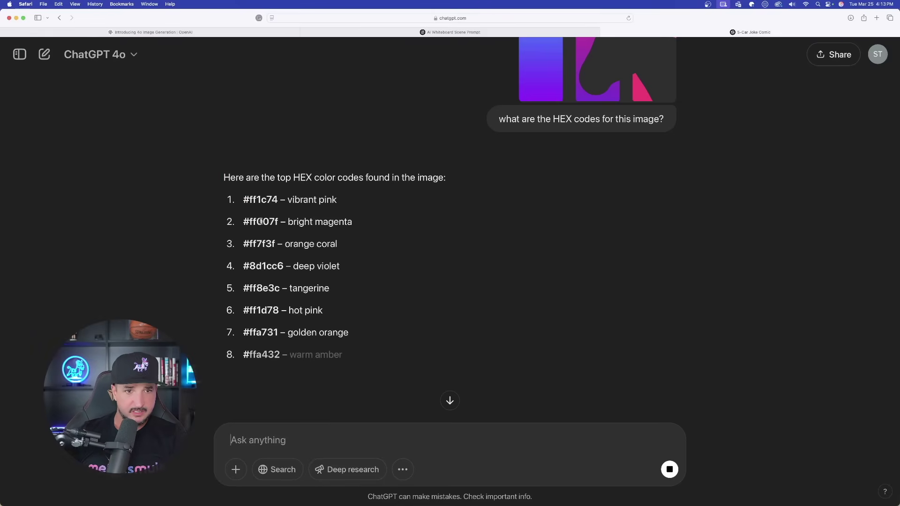
scroll(261, 235, down, 3)
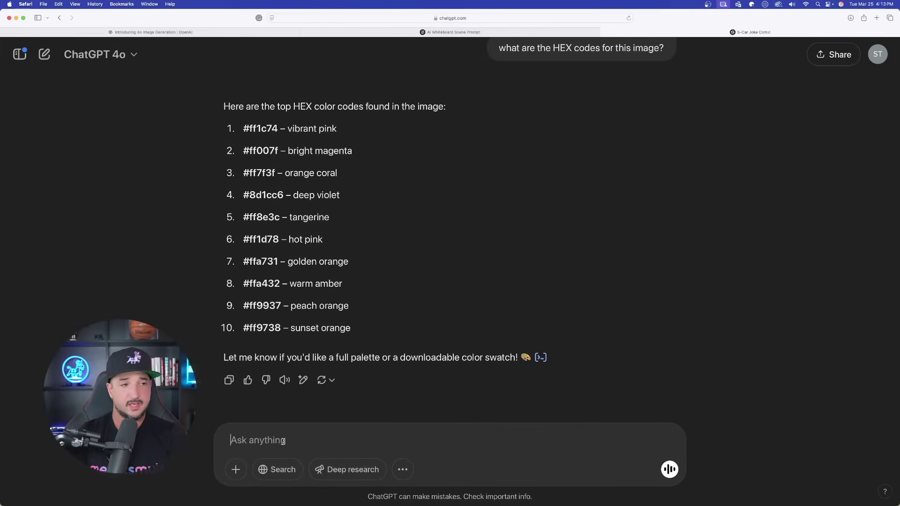
Reply 'yes' for the swatch PNG and mule_color_palette.csv, then view and close both
text(yes, both)
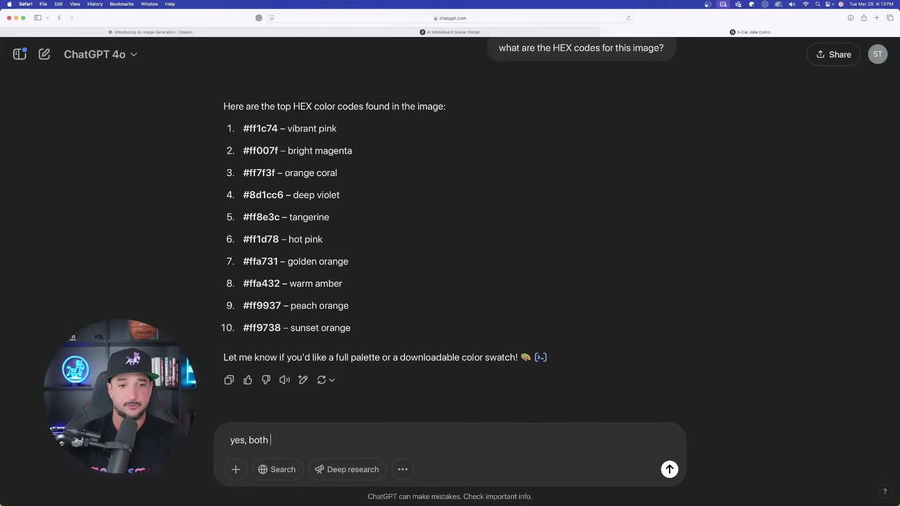
key(Return)
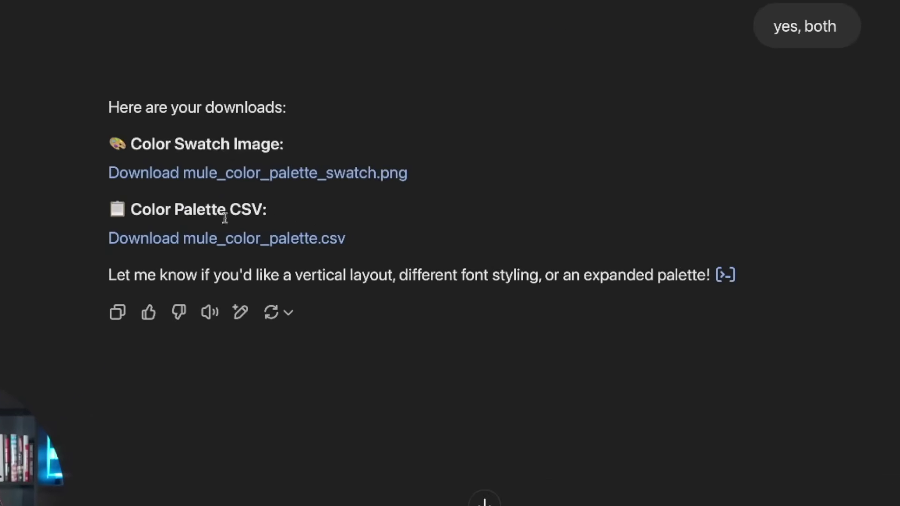
click(181, 174)
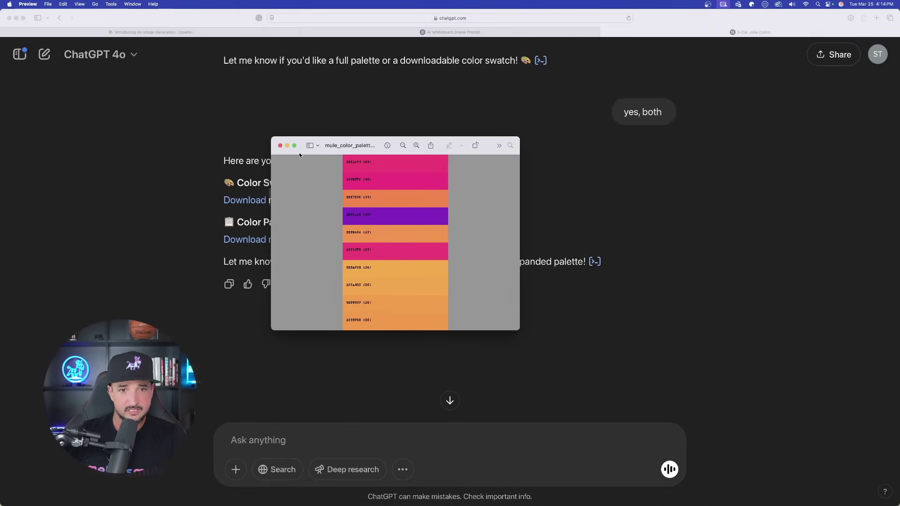
click(280, 147)
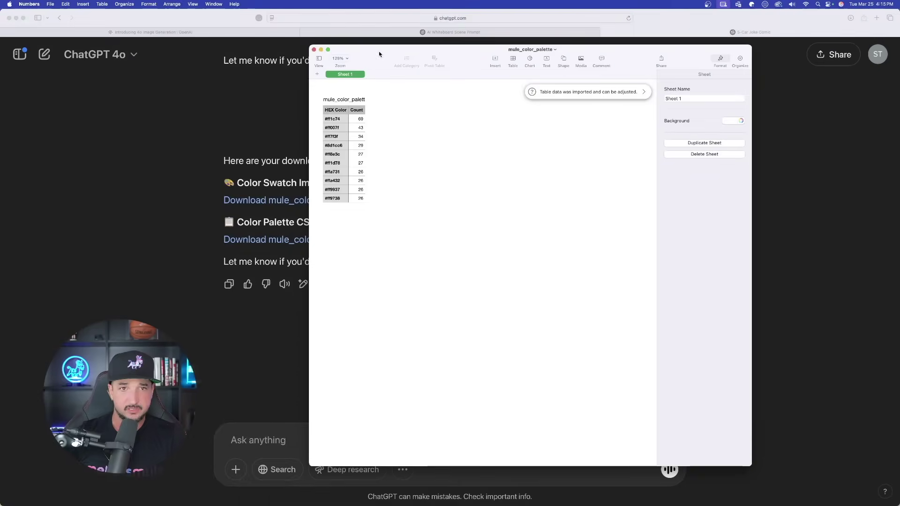
click(313, 49)
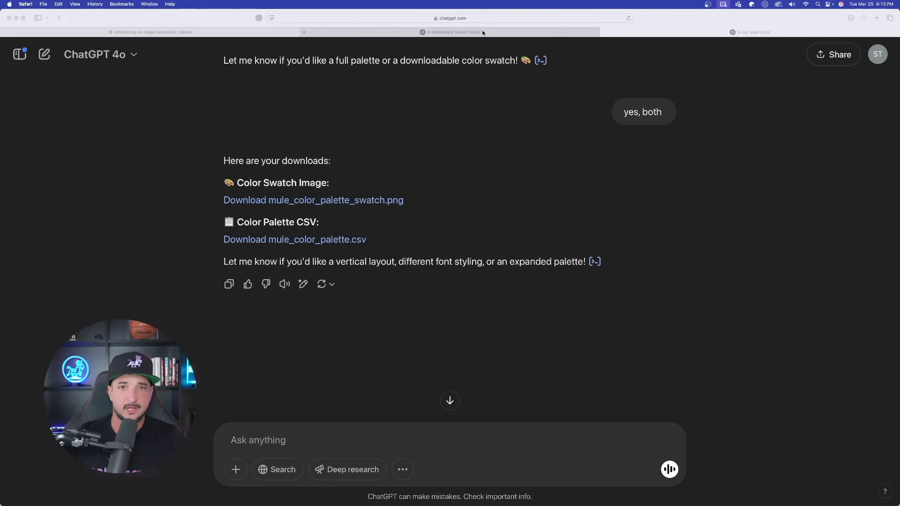
Send the logo with a recolouring prompt using HEX codes ff1c74, ff7f3f, 8d1cc6 and ff1d78
click(482, 33)
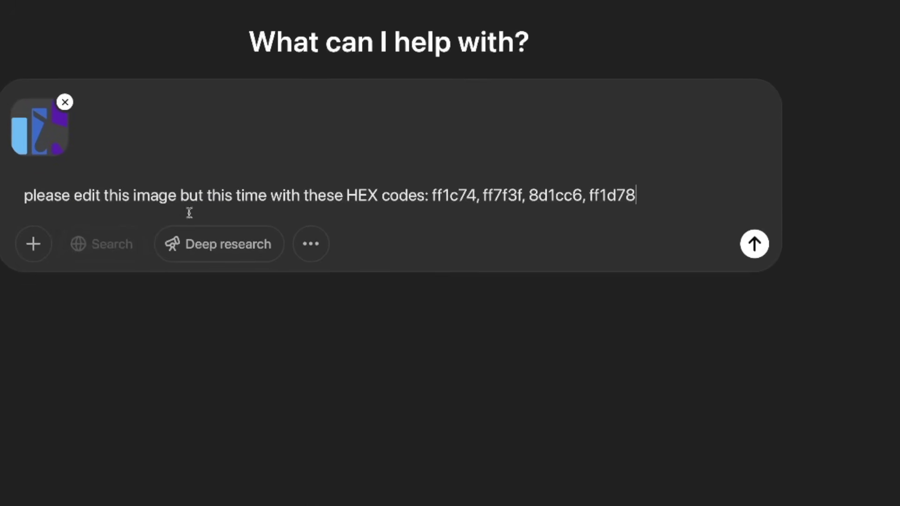
drag(301, 194, 664, 202)
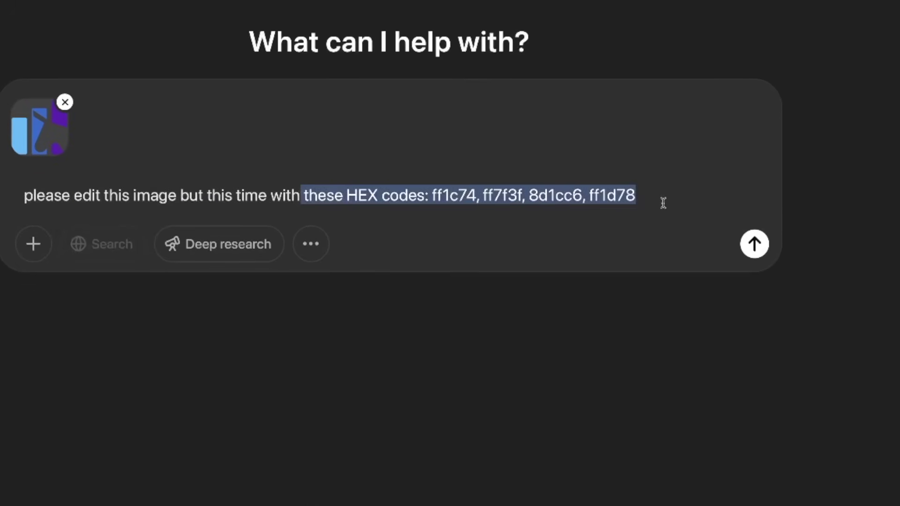
click(752, 245)
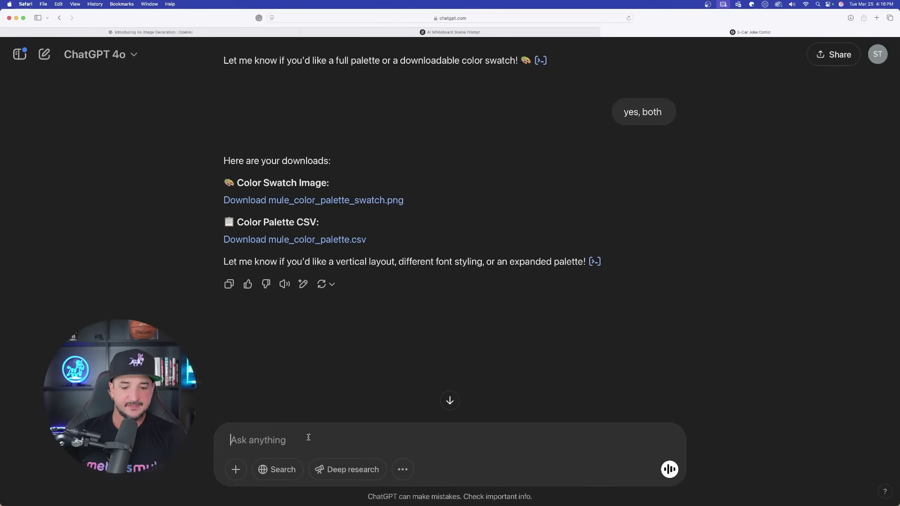
text(GENERATE A TRANSPARENT IMAGE, PANDA, 3D RENDER, APP ICON STYLE)
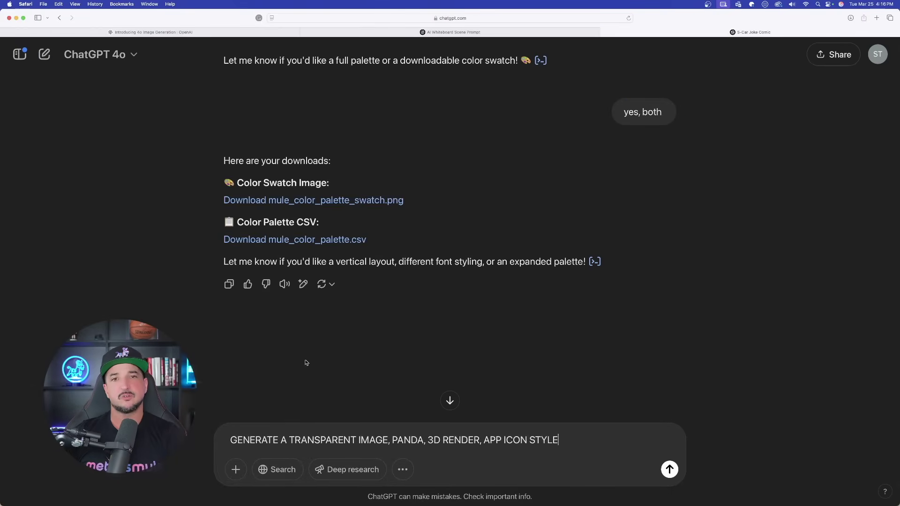
scroll(307, 363, down, 3)
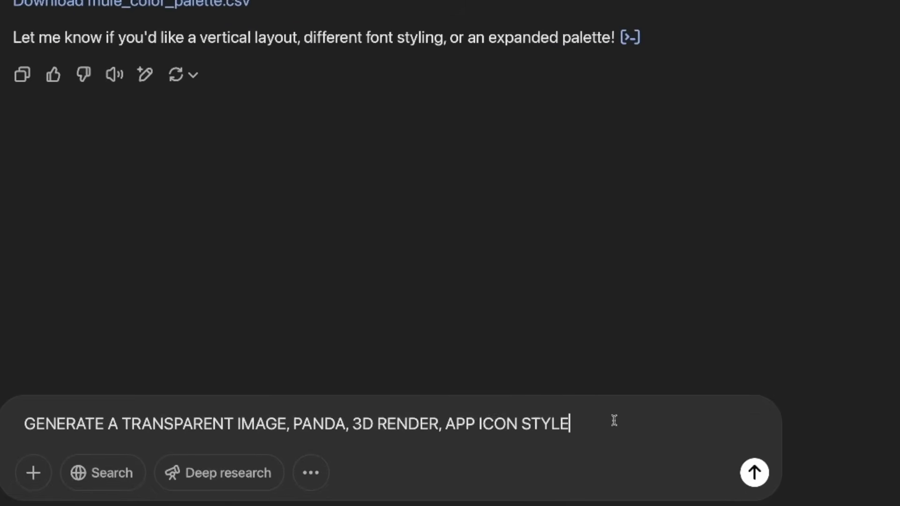
key(Return)
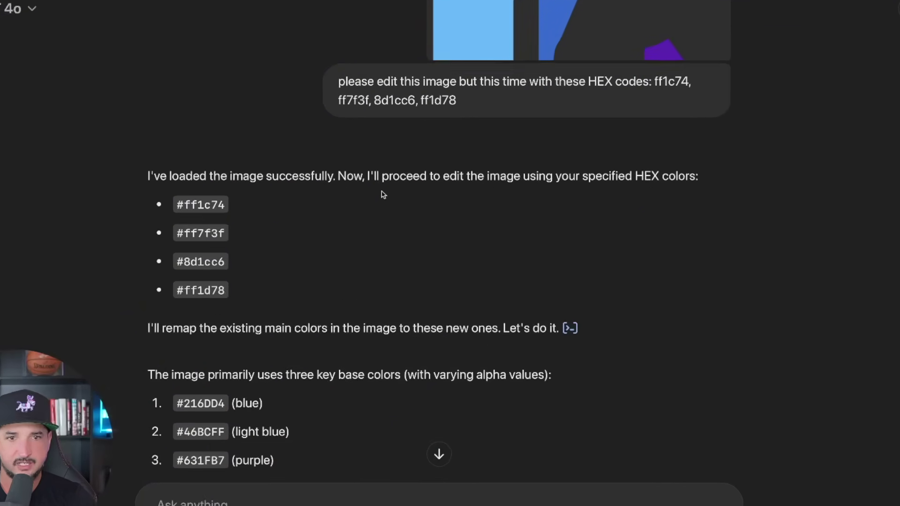
Inspect the Analysis code behind the colour remapping, then close it
scroll(266, 221, down, 1)
drag(15, 162, 534, 164)
click(594, 164)
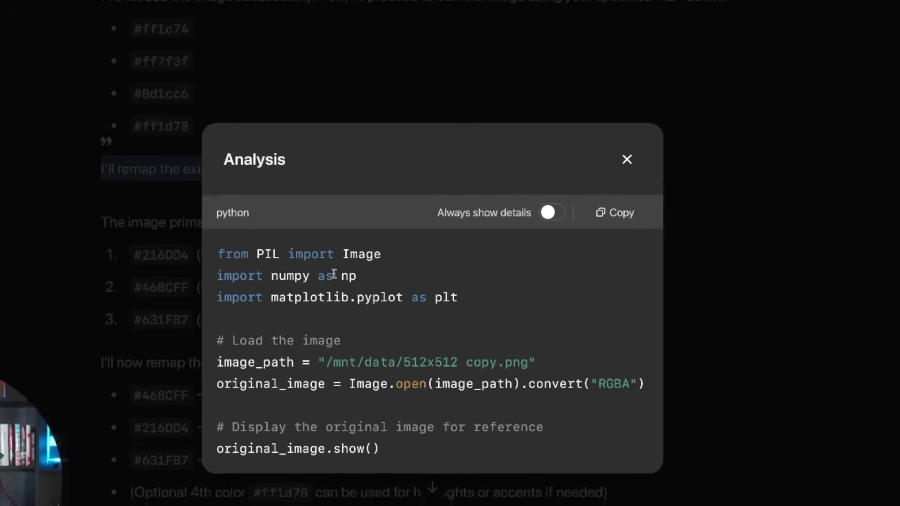
click(583, 177)
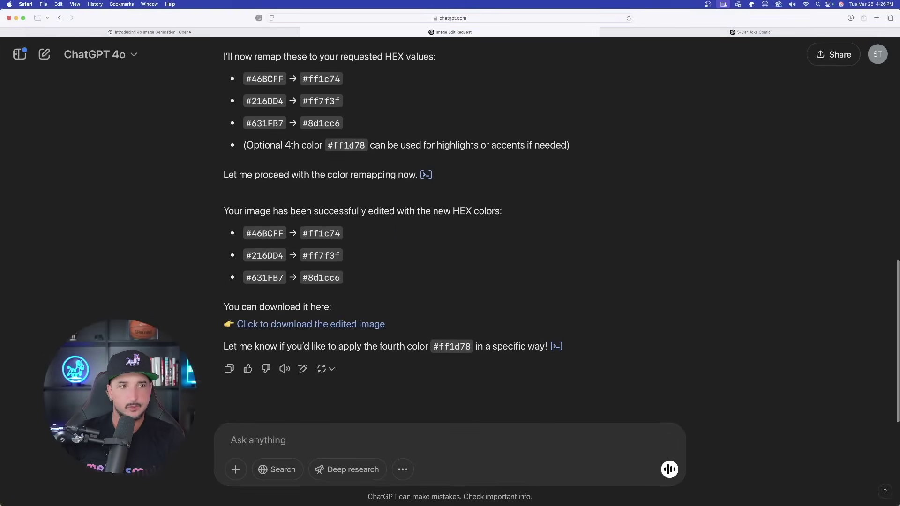
key(super+Tab)
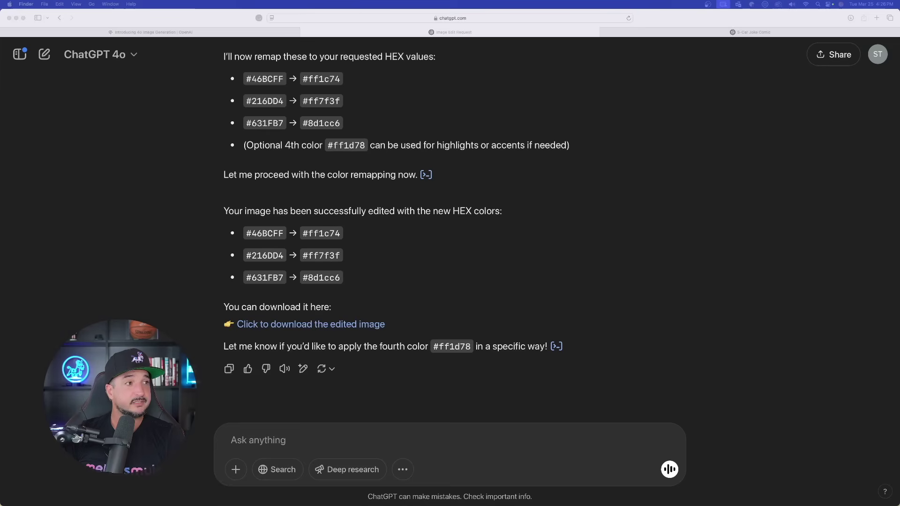
key(super+Tab)
drag(88, 20, 500, 83)
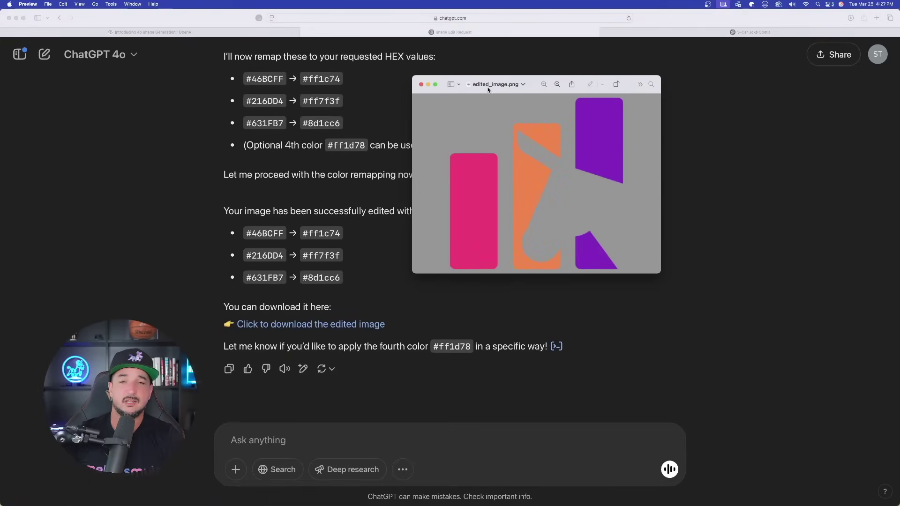
click(422, 85)
click(298, 443)
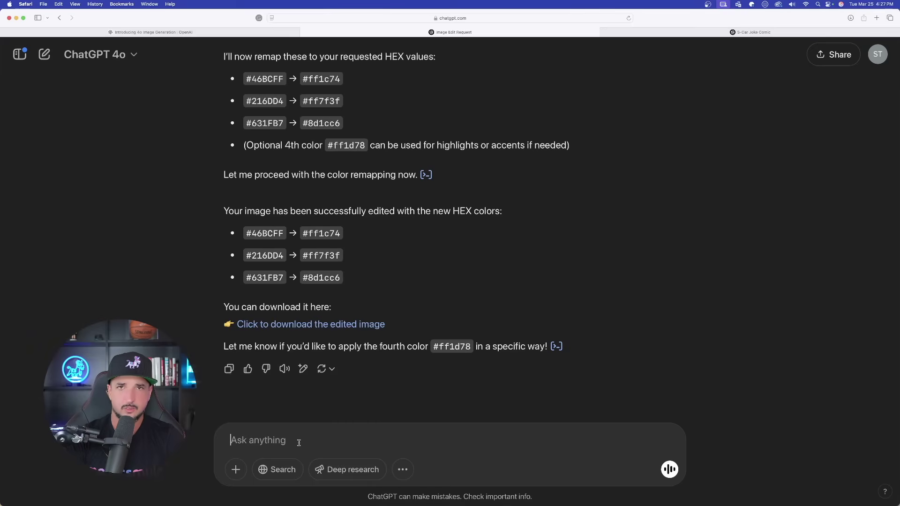
Request 'now recreate it and make it gradient style', then download and view the result in Preview
text(now recreate it and make it gradient style)
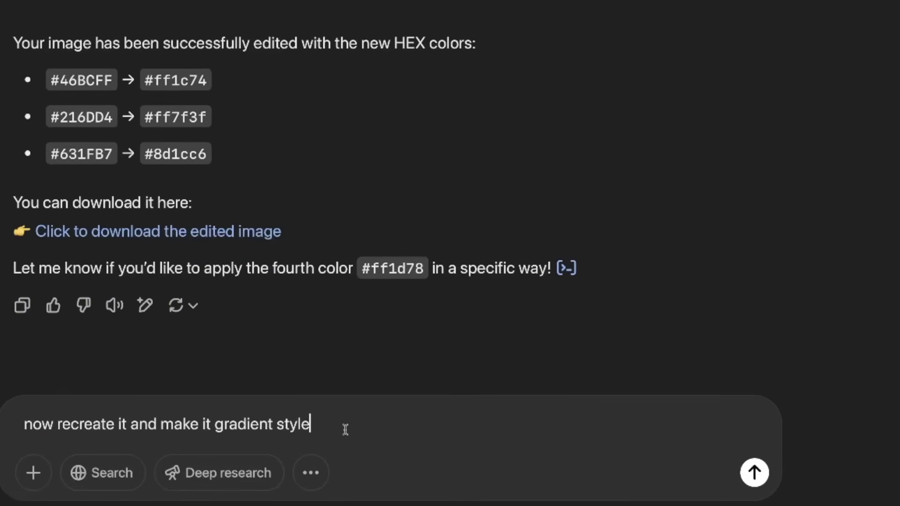
key(Return)
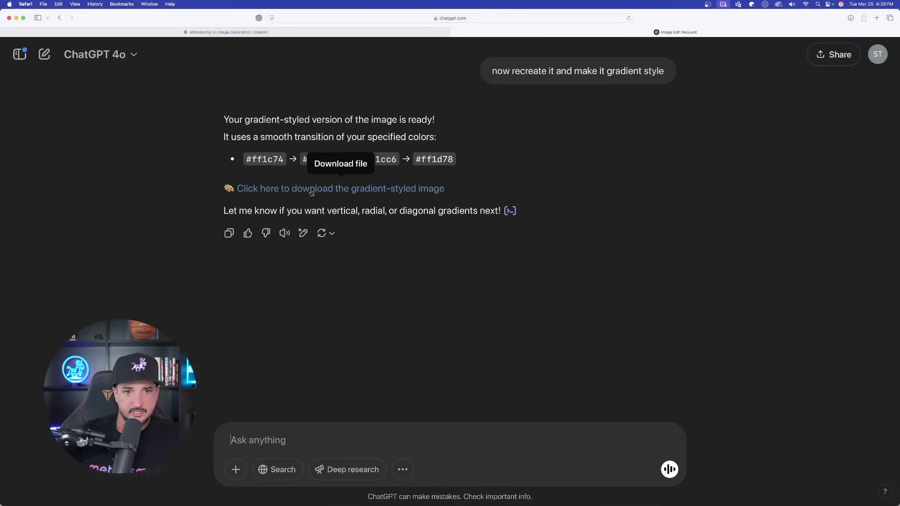
click(330, 189)
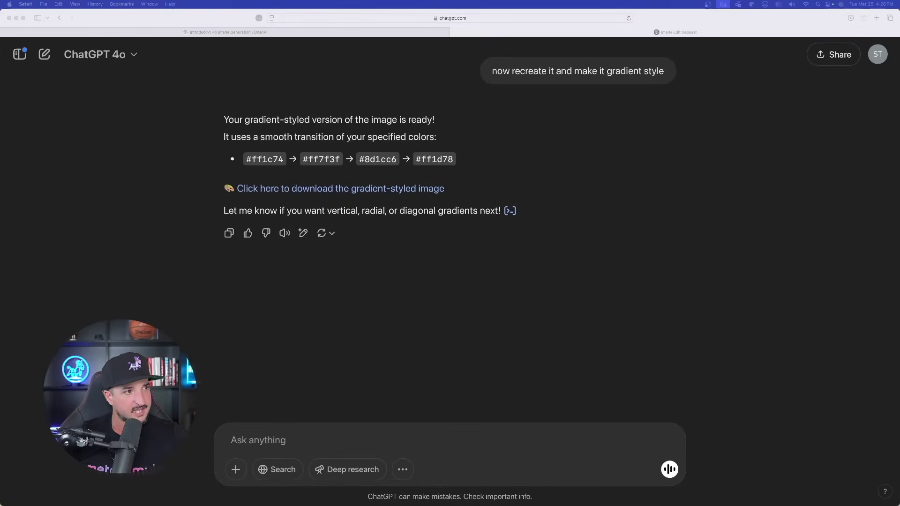
drag(78, 25, 440, 117)
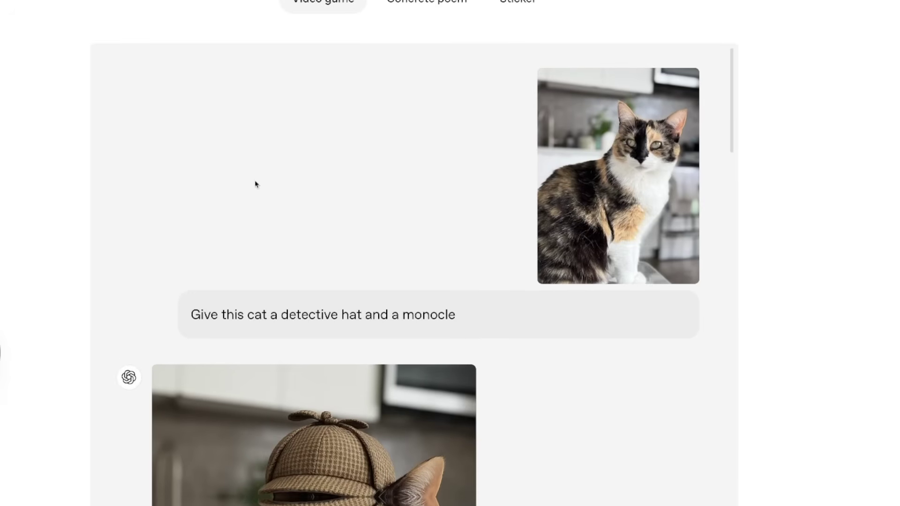
Scroll the OpenAI article past the cat detective-hat examples down to In-context learning
scroll(256, 184, down, 3)
scroll(370, 169, down, 3)
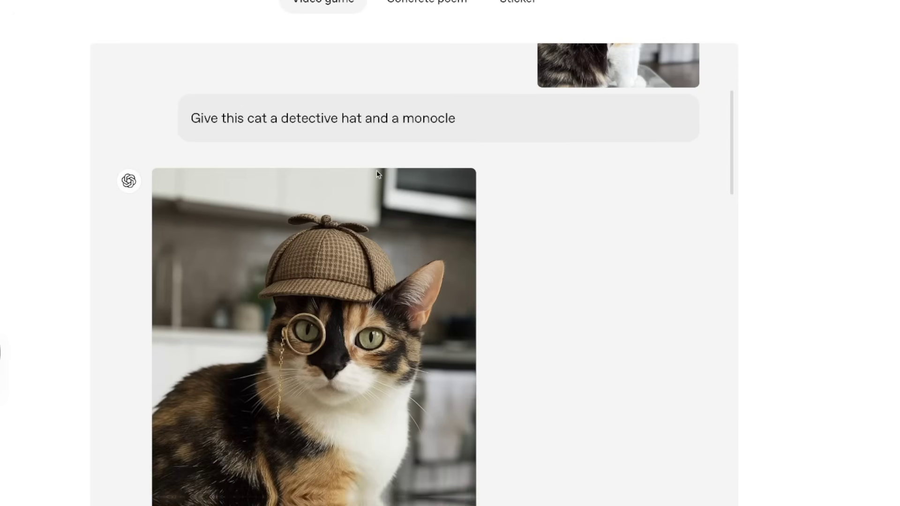
scroll(359, 163, down, 2)
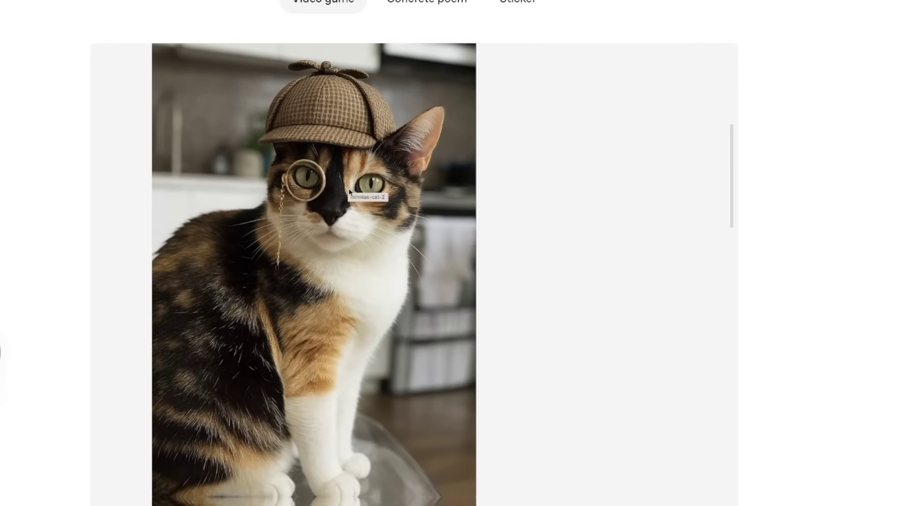
scroll(328, 183, down, 15)
scroll(309, 187, down, 15)
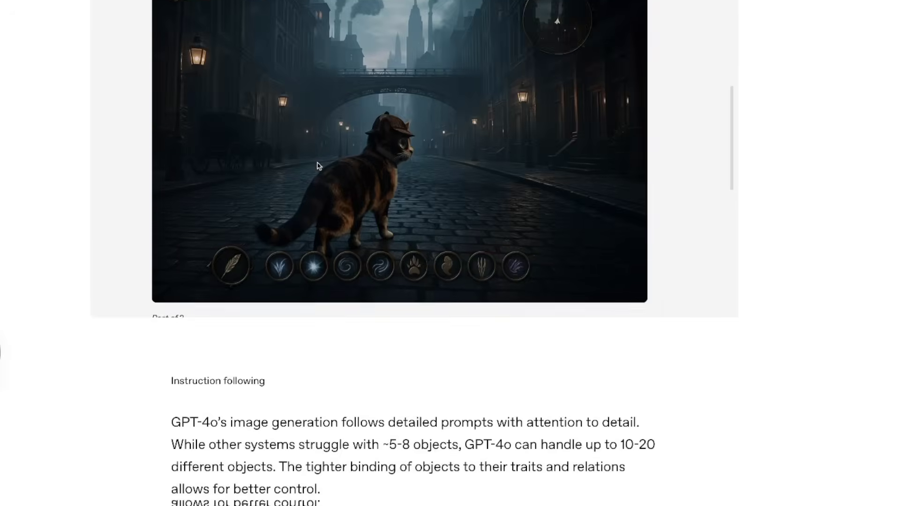
scroll(307, 91, up, 1)
scroll(305, 110, down, 8)
scroll(412, 225, down, 10)
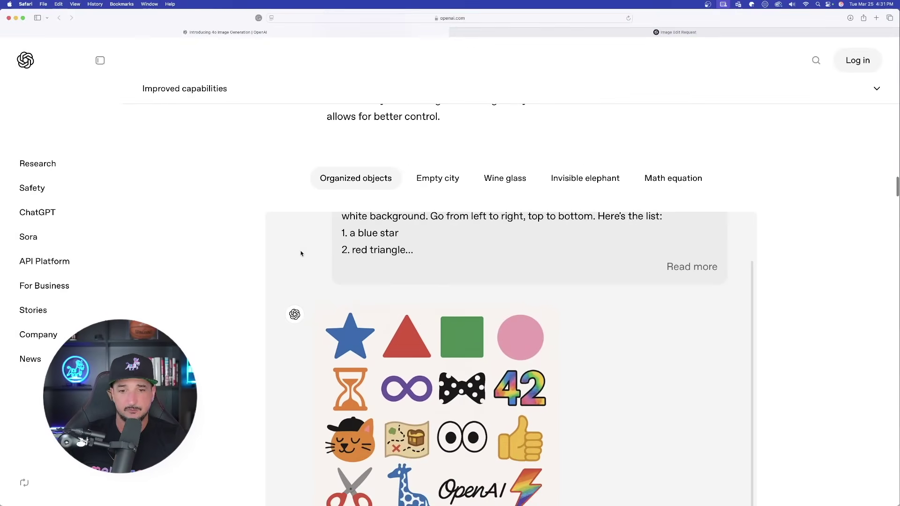
scroll(295, 249, down, 5)
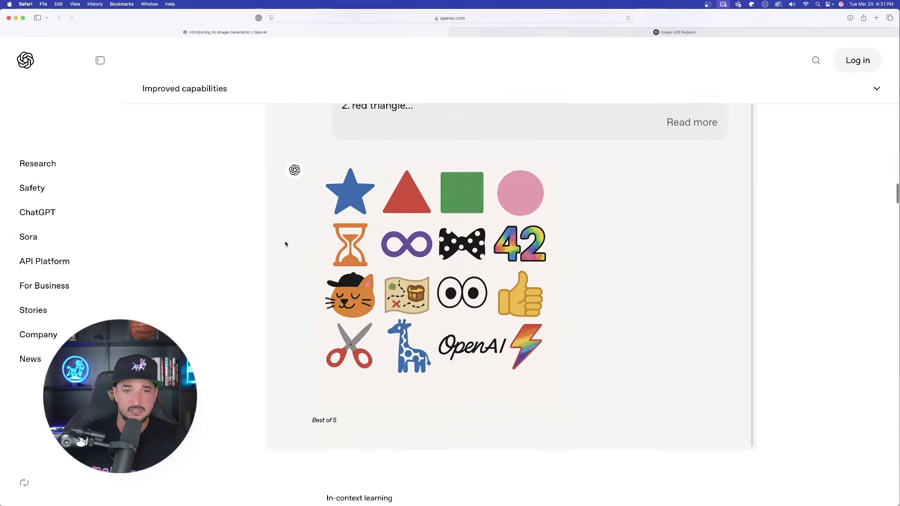